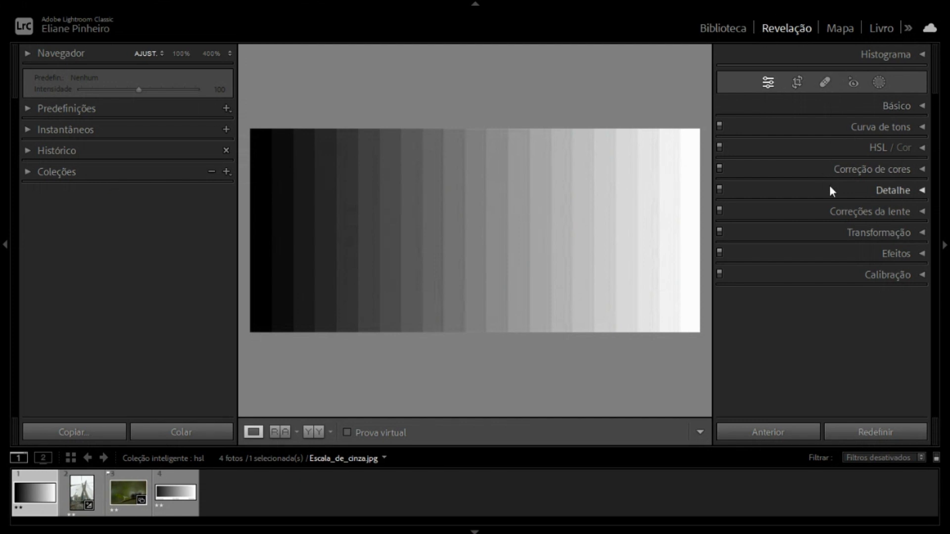
Step: In the Detalhe settings, raise the Nitidez Intensidade of the greyscale chart to 150
{"action": "left_click", "coordinate": [914, 191]}
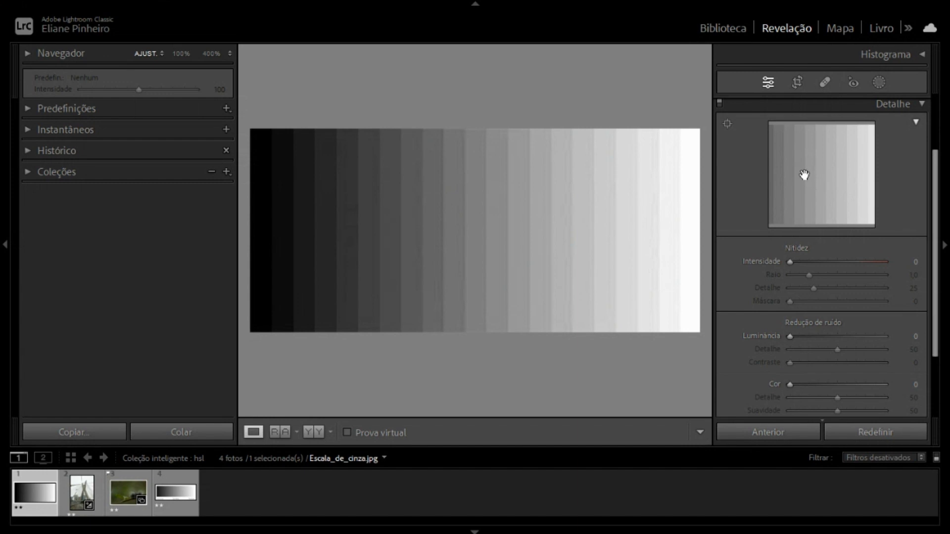
{"action": "left_click_drag", "start_coordinate": [804, 168], "coordinate": [835, 180]}
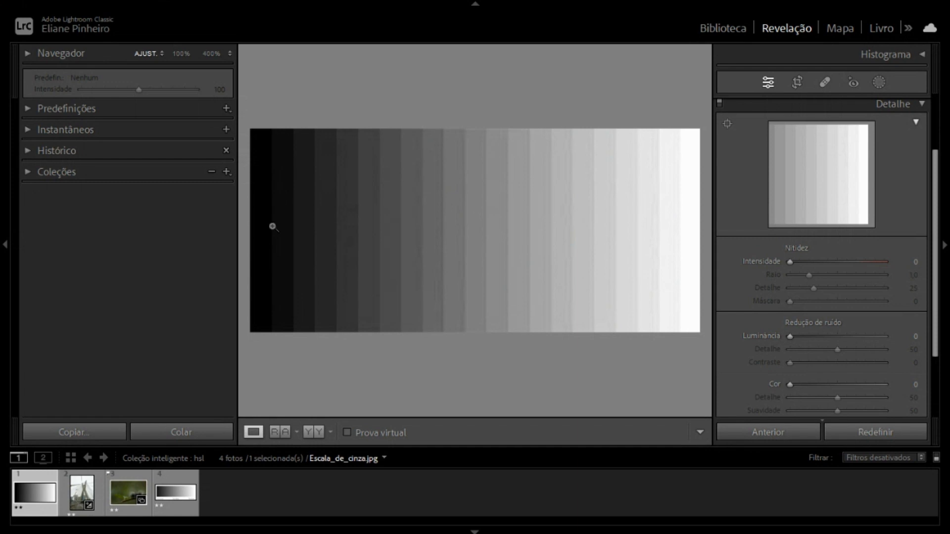
{"action": "left_click", "coordinate": [229, 55]}
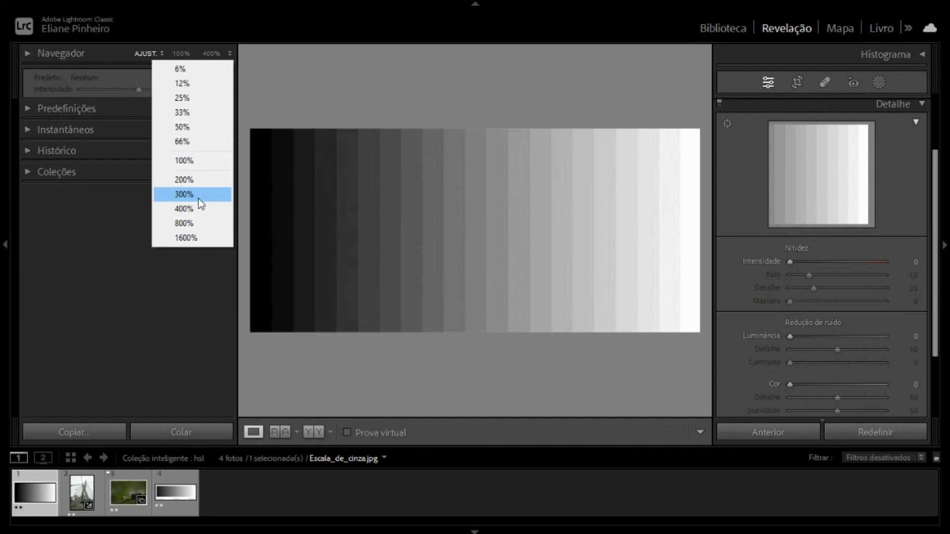
{"action": "left_click", "coordinate": [384, 94]}
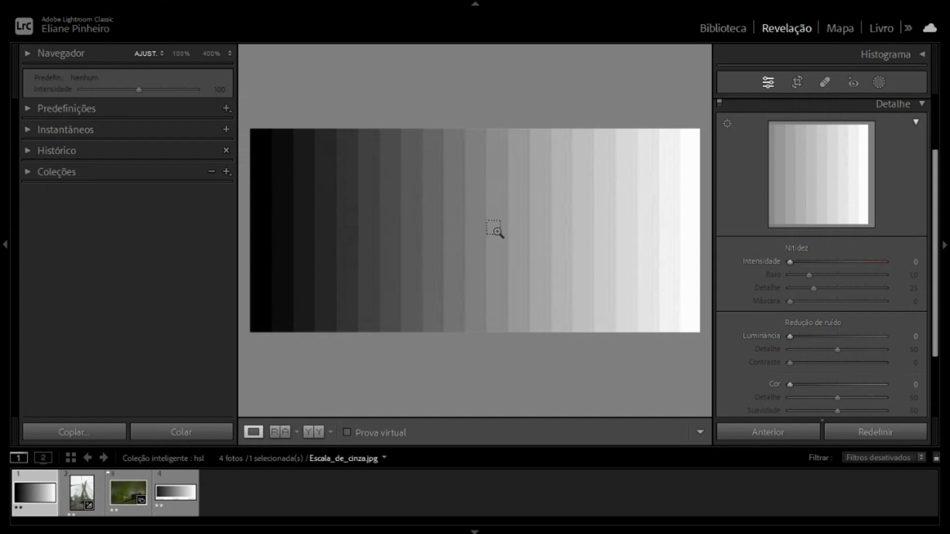
{"action": "key", "text": "ctrl+plus"}
{"action": "key", "text": "ctrl+plus"}
{"action": "key", "text": "ctrl+plus"}
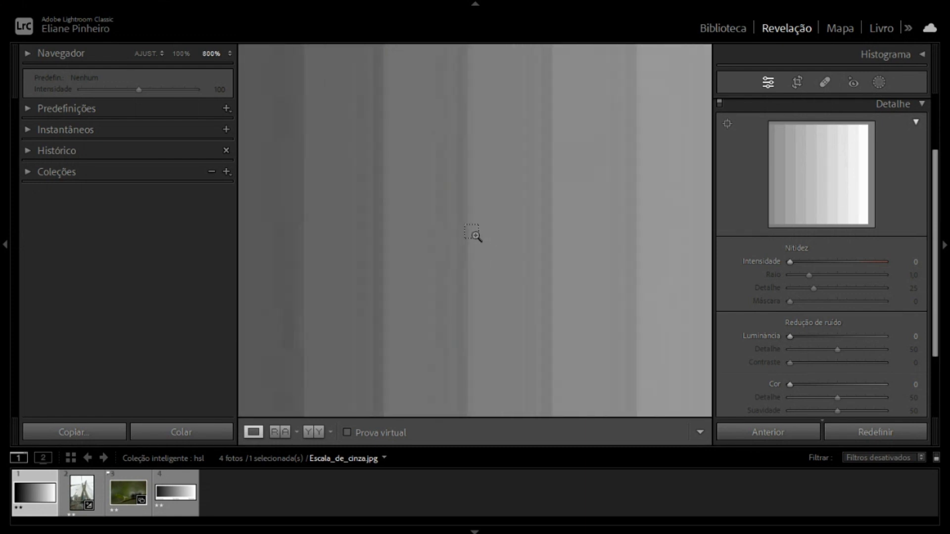
{"action": "key", "text": "ctrl+plus"}
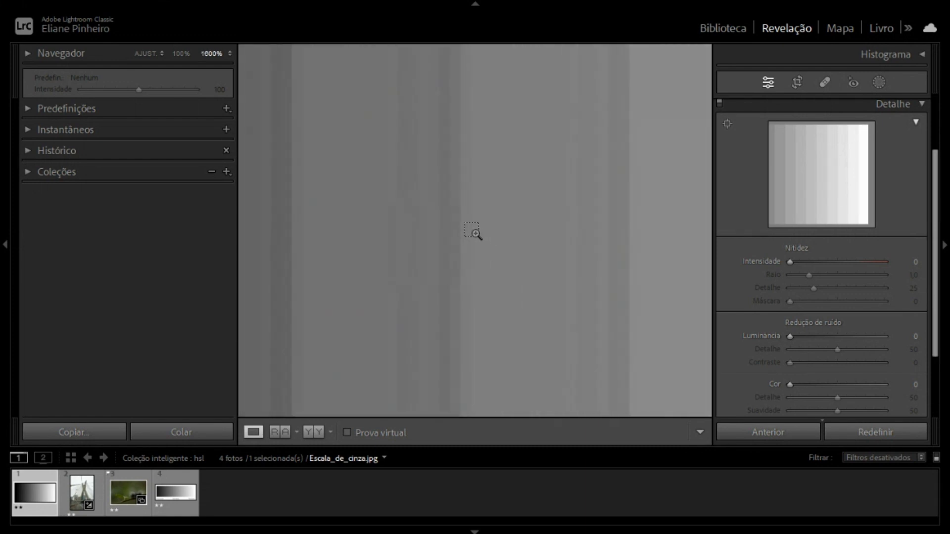
{"action": "key", "text": "ctrl+minus"}
{"action": "key", "text": "ctrl+minus"}
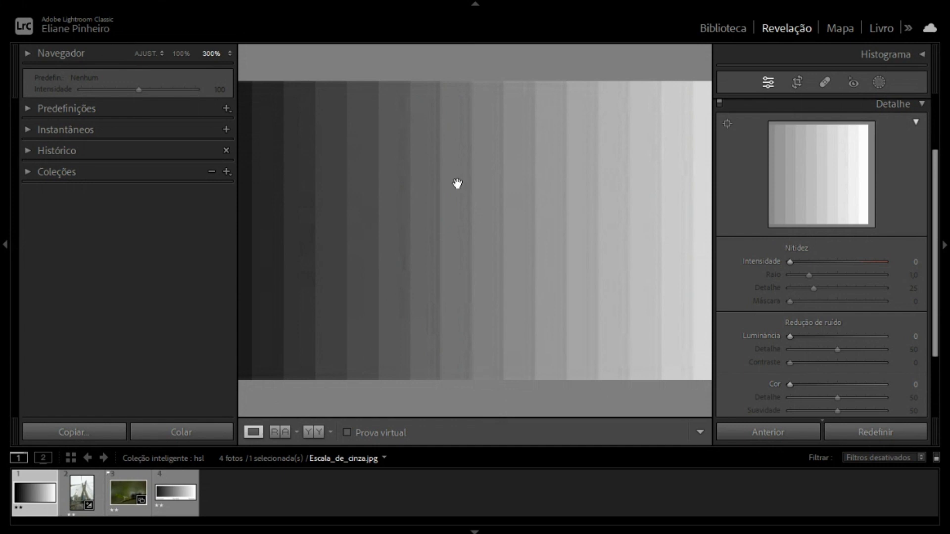
{"action": "left_click_drag", "start_coordinate": [456, 185], "coordinate": [492, 197]}
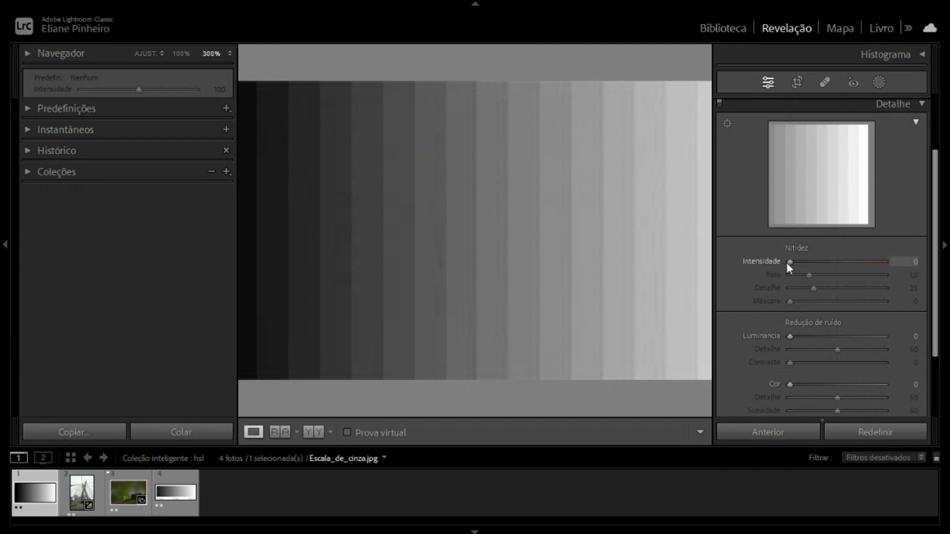
{"action": "left_click_drag", "start_coordinate": [787, 262], "coordinate": [882, 273]}
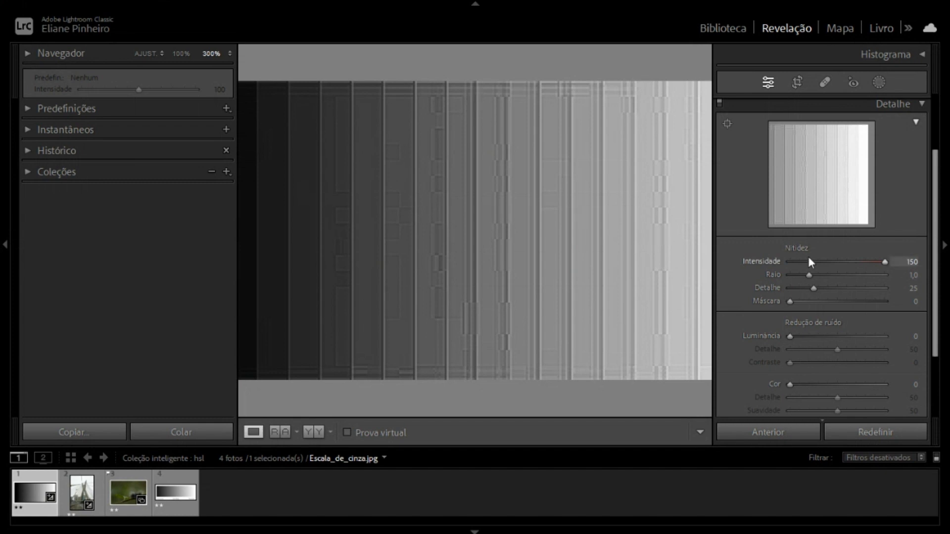
Step: Test the sharpening Raio at 0,5 and Detalhe at 0, and leave them at 3,0 and 100
{"action": "left_click_drag", "start_coordinate": [809, 276], "coordinate": [803, 276]}
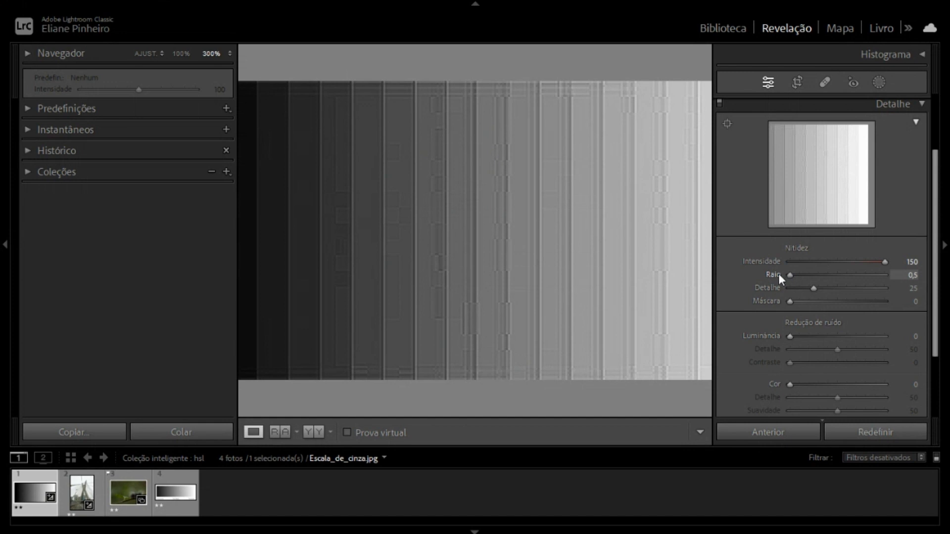
{"action": "left_click_drag", "start_coordinate": [779, 274], "coordinate": [866, 279]}
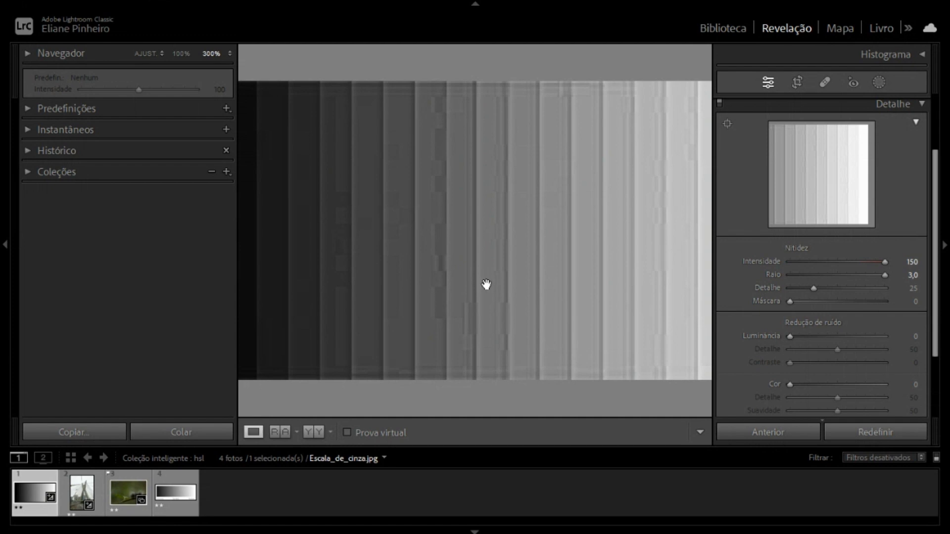
{"action": "left_click_drag", "start_coordinate": [885, 276], "coordinate": [787, 277]}
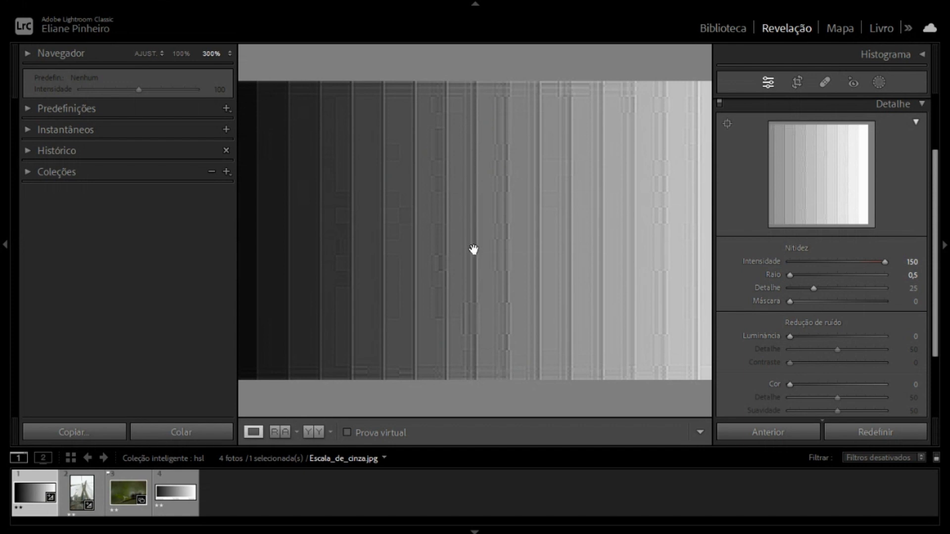
{"action": "left_click_drag", "start_coordinate": [789, 275], "coordinate": [858, 287]}
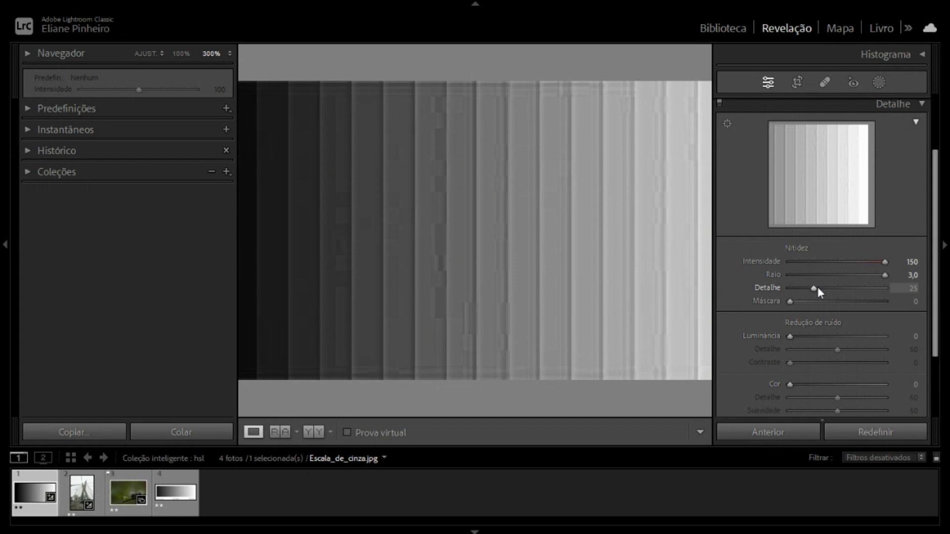
{"action": "left_click_drag", "start_coordinate": [818, 288], "coordinate": [801, 289]}
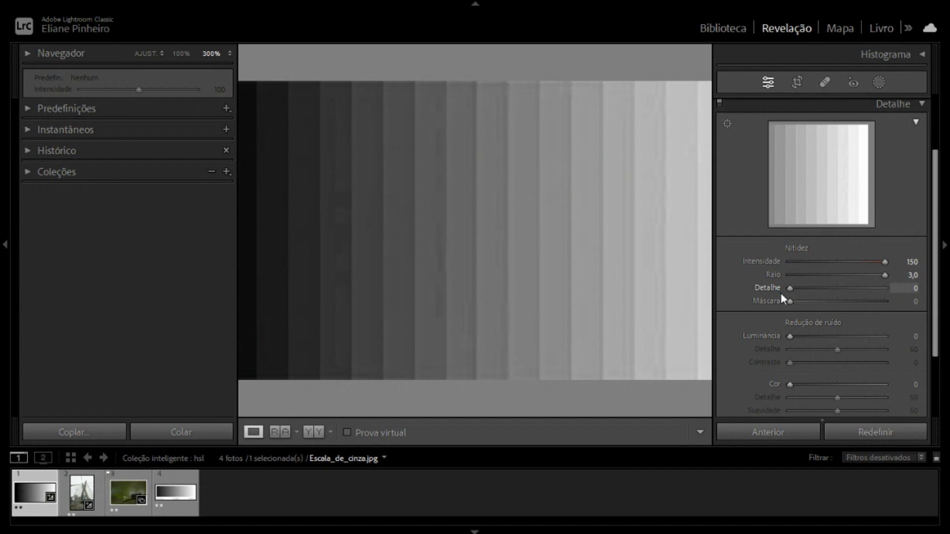
{"action": "left_click_drag", "start_coordinate": [789, 296], "coordinate": [881, 310]}
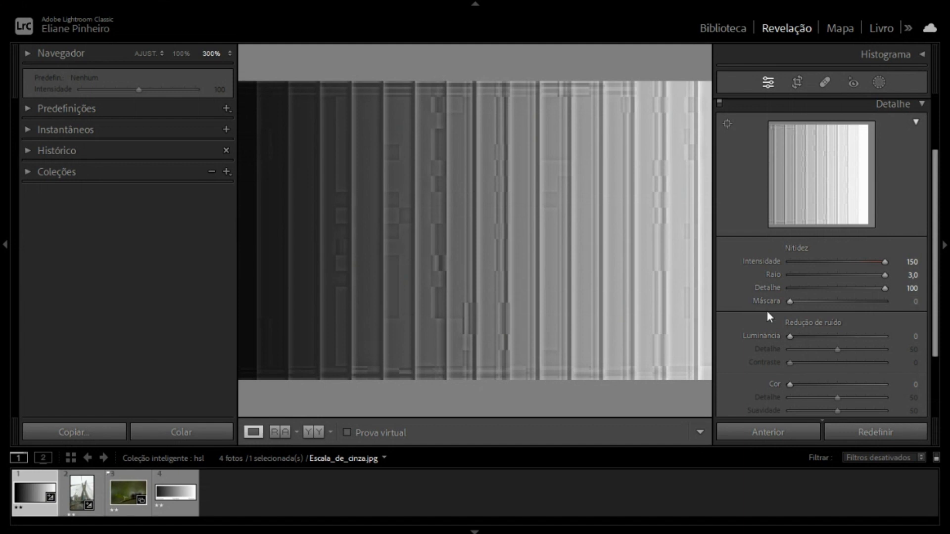
Step: Preview the sharpening mask on the greyscale chart, raise Máscara to 88 and compare the image before and after
{"action": "key", "text": "alt"}
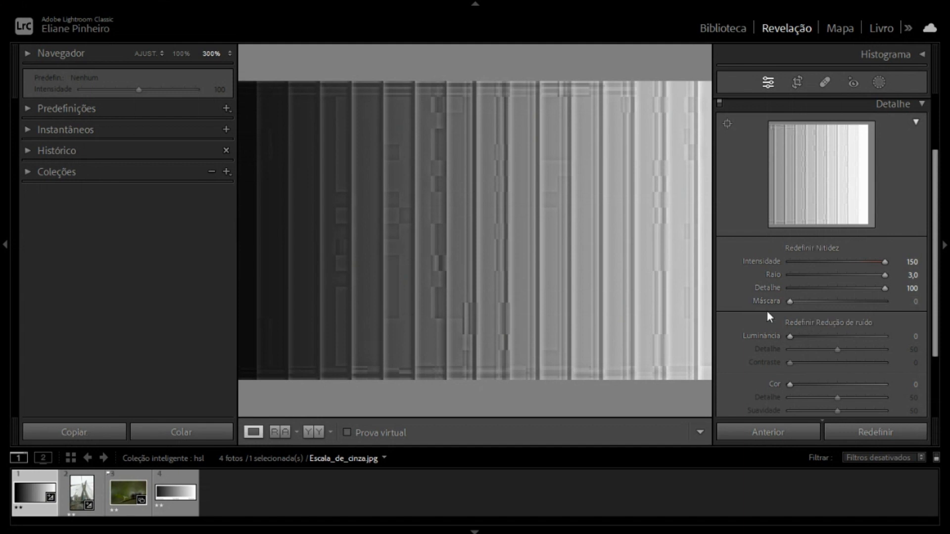
{"action": "left_click", "coordinate": [791, 301], "text": "alt"}
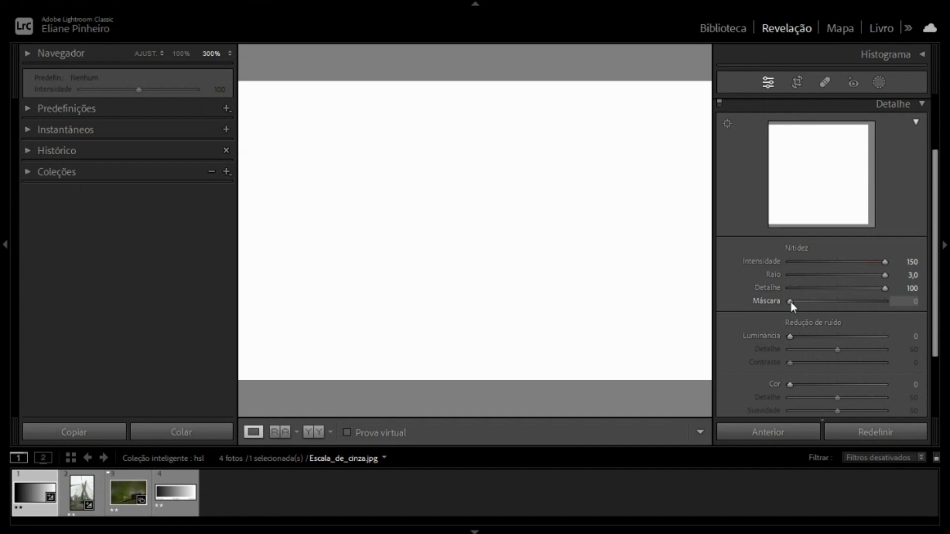
{"action": "left_click_drag", "start_coordinate": [791, 301], "coordinate": [863, 316]}
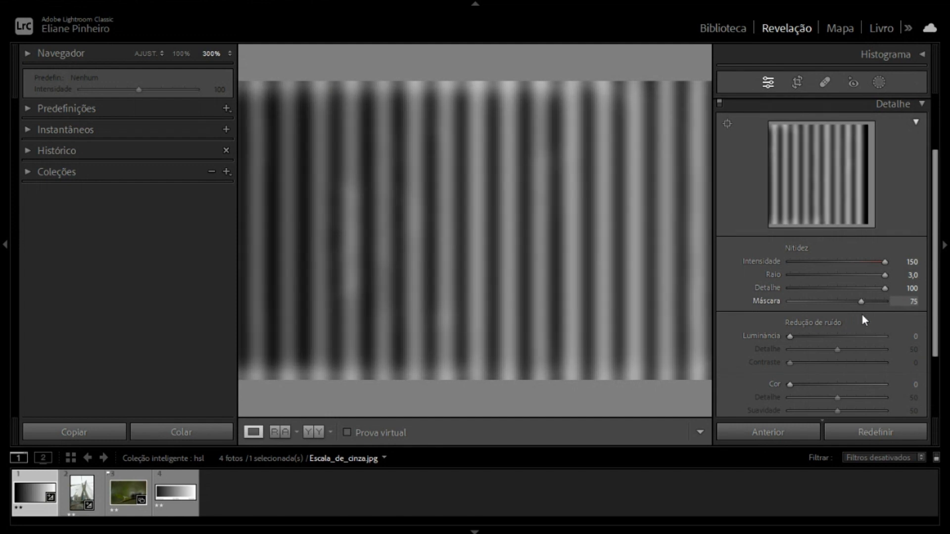
{"action": "mouse_move", "coordinate": [862, 314]}
{"action": "left_mouse_down"}
{"action": "mouse_move", "coordinate": [877, 320]}
{"action": "mouse_move", "coordinate": [850, 318]}
{"action": "mouse_move", "coordinate": [879, 323]}
{"action": "mouse_move", "coordinate": [874, 317]}
{"action": "left_mouse_up"}
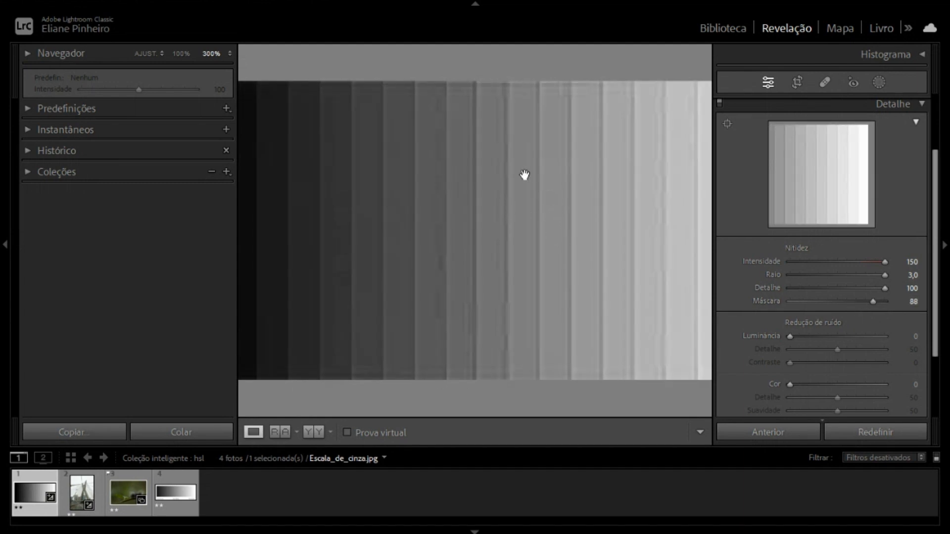
{"action": "key", "text": "y"}
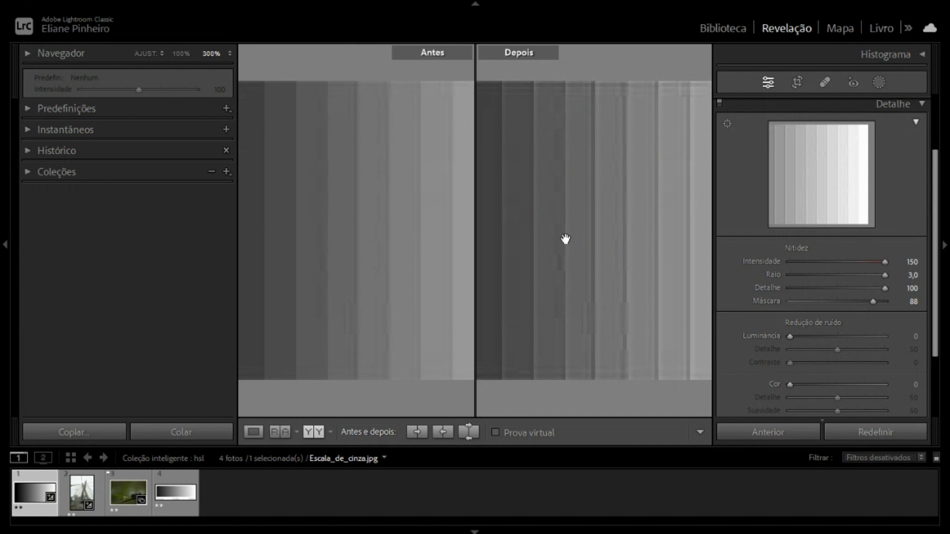
{"action": "key", "text": "y"}
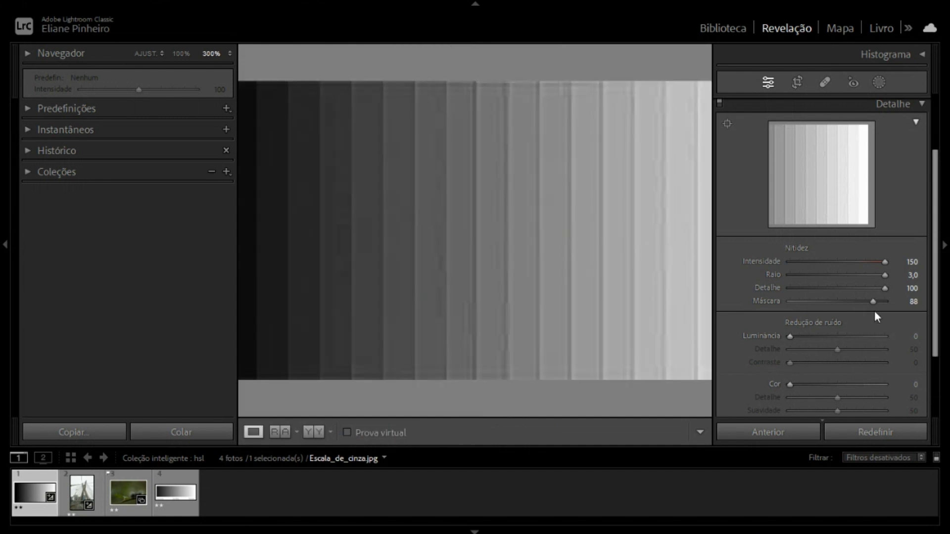
{"action": "left_click_drag", "start_coordinate": [873, 301], "coordinate": [896, 315]}
Step: Open the caterpillar photo 8 macro.JPG and set its Nitidez Intensidade to 150
{"action": "left_click", "coordinate": [123, 502]}
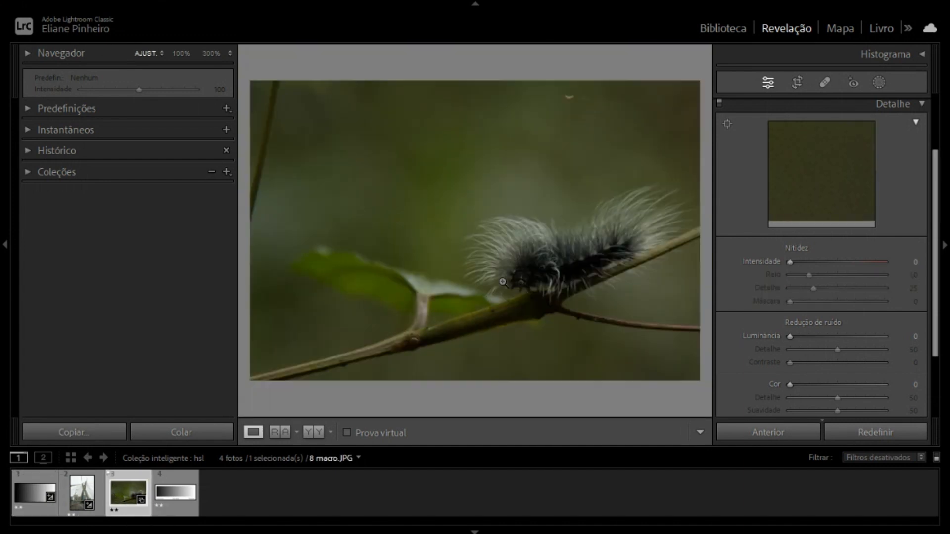
{"action": "left_click", "coordinate": [509, 234]}
{"action": "left_click_drag", "start_coordinate": [325, 300], "coordinate": [506, 155]}
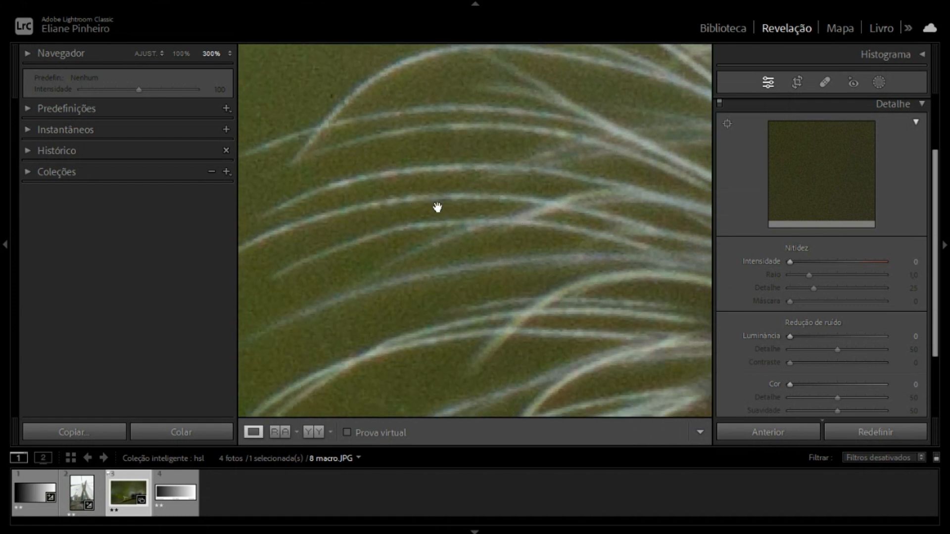
{"action": "left_click_drag", "start_coordinate": [469, 333], "coordinate": [572, 276]}
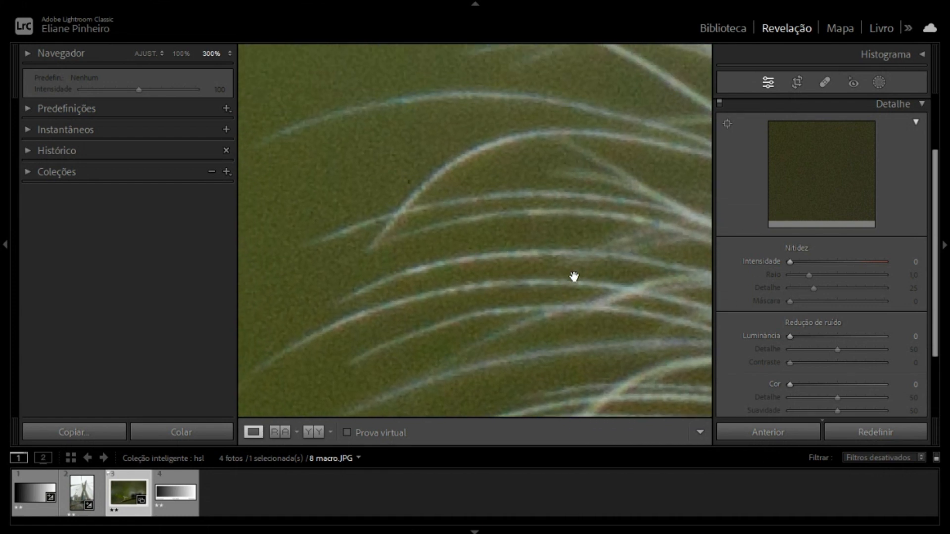
{"action": "left_click_drag", "start_coordinate": [792, 262], "coordinate": [874, 277]}
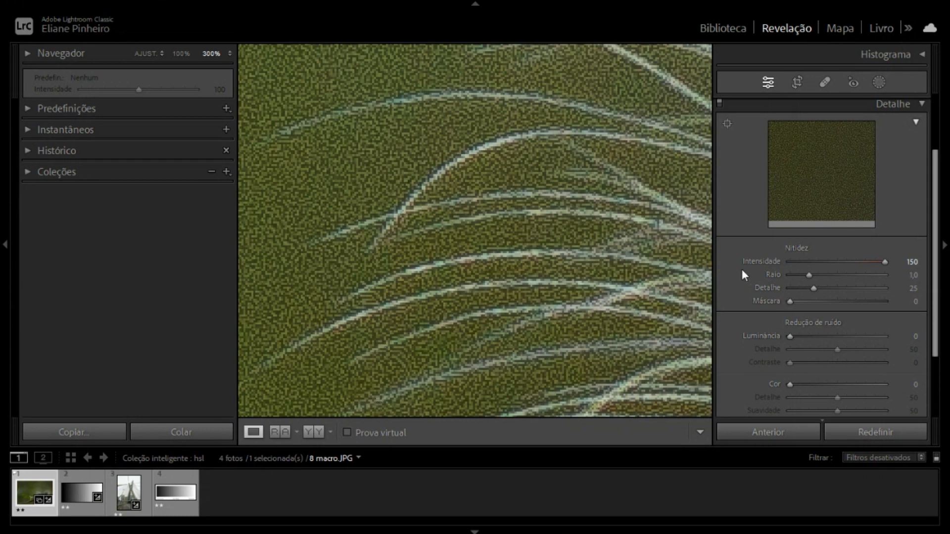
Step: Set the caterpillar photo's sharpening Raio to 3,0 and Detalhe to 42
{"action": "left_click_drag", "start_coordinate": [807, 276], "coordinate": [879, 283]}
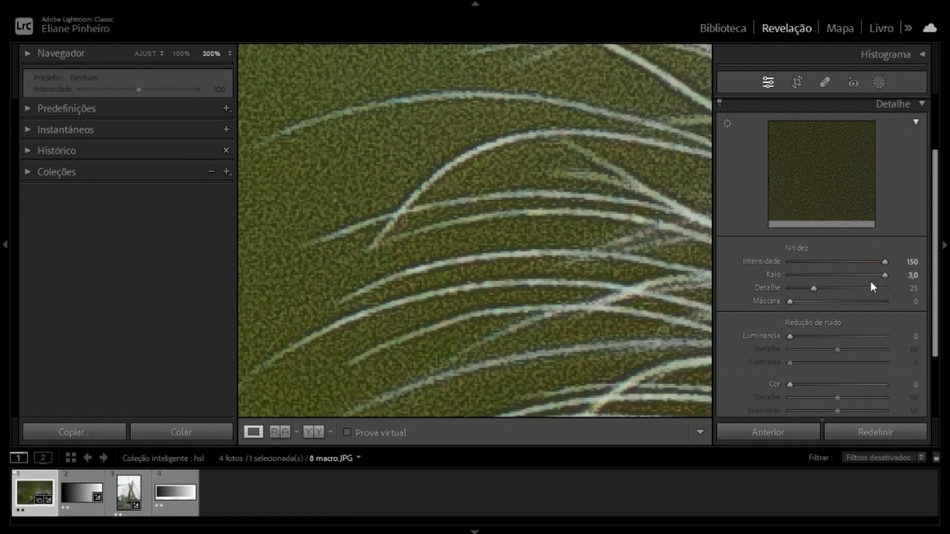
{"action": "left_click", "coordinate": [813, 287]}
{"action": "left_click_drag", "start_coordinate": [815, 291], "coordinate": [832, 305]}
Step: Preview the sharpening mask over the whole caterpillar photo and set Máscara to 83
{"action": "key", "text": "alt"}
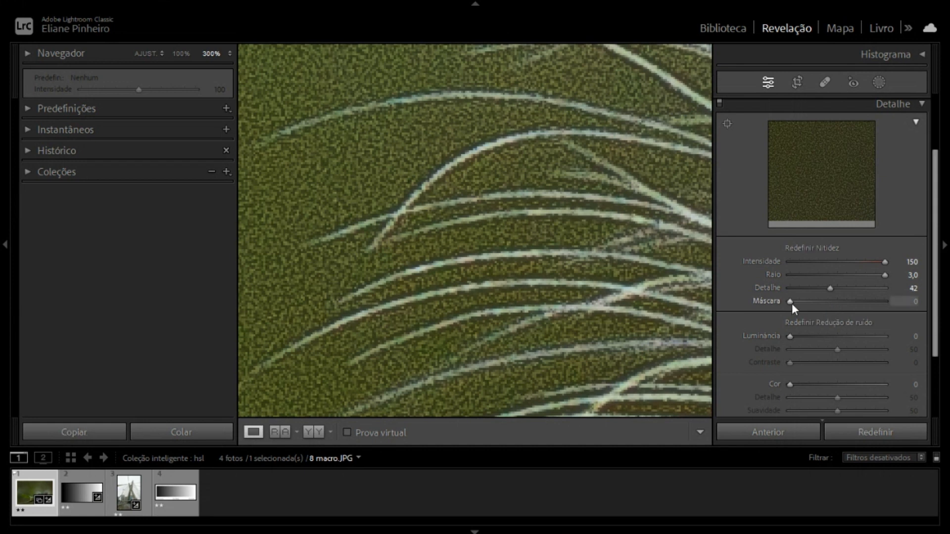
{"action": "left_click_drag", "start_coordinate": [789, 302], "coordinate": [788, 301]}
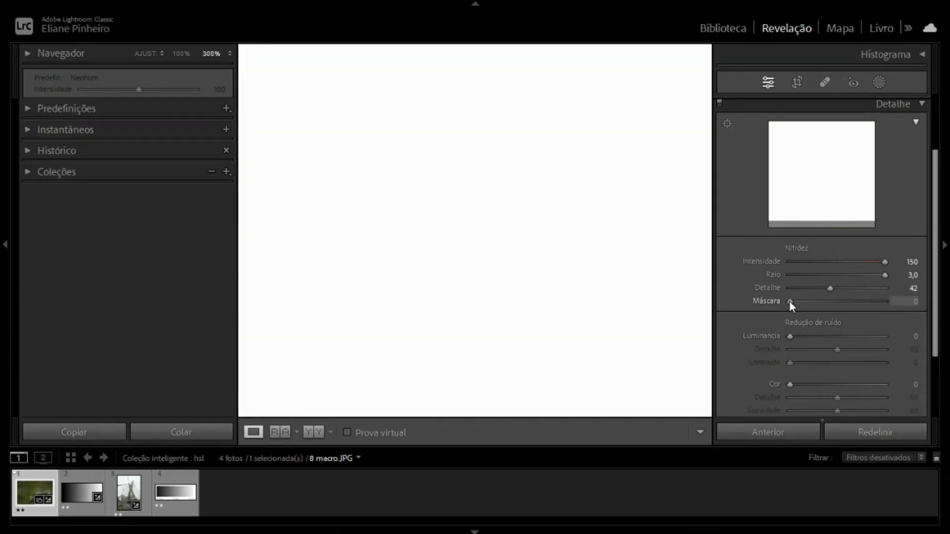
{"action": "left_click_drag", "start_coordinate": [789, 301], "coordinate": [789, 301]}
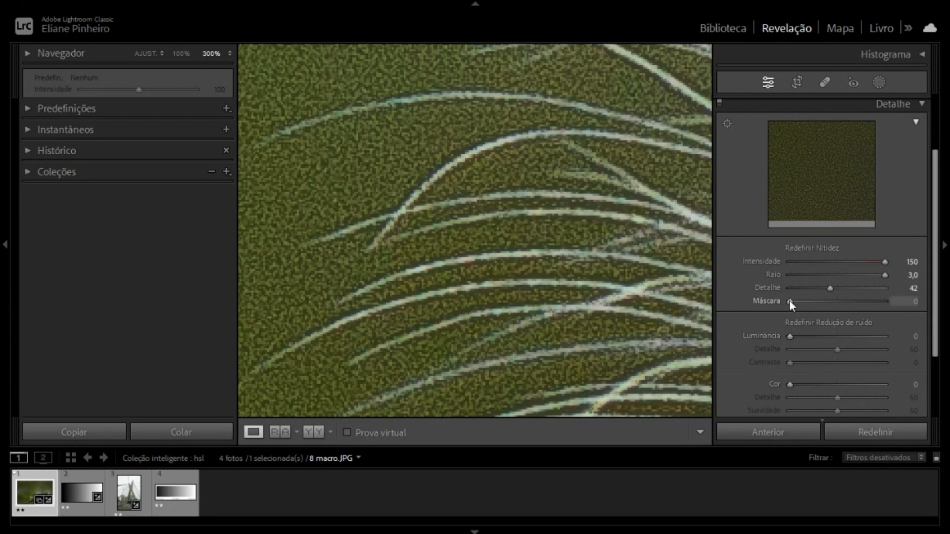
{"action": "left_click_drag", "start_coordinate": [789, 301], "coordinate": [877, 301]}
{"action": "left_click", "coordinate": [555, 265]}
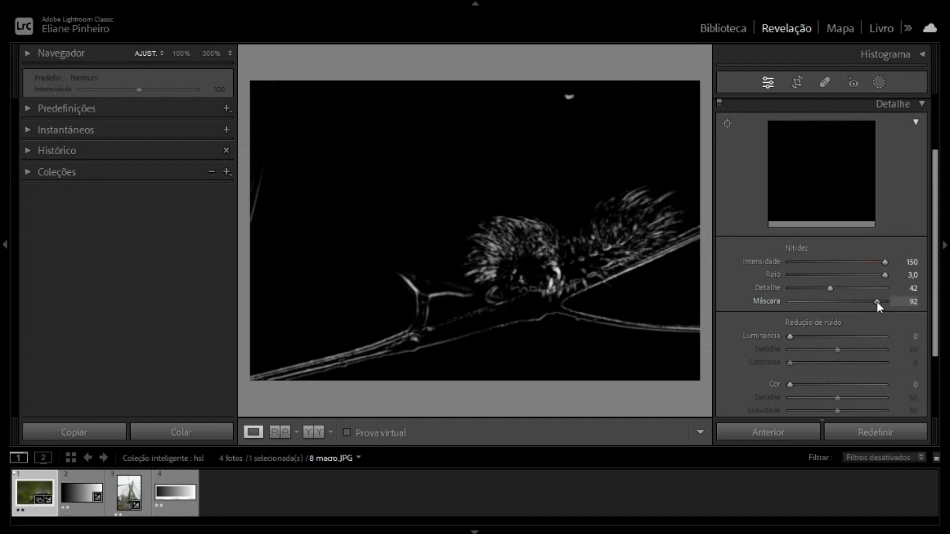
{"action": "left_click_drag", "start_coordinate": [877, 301], "coordinate": [869, 301]}
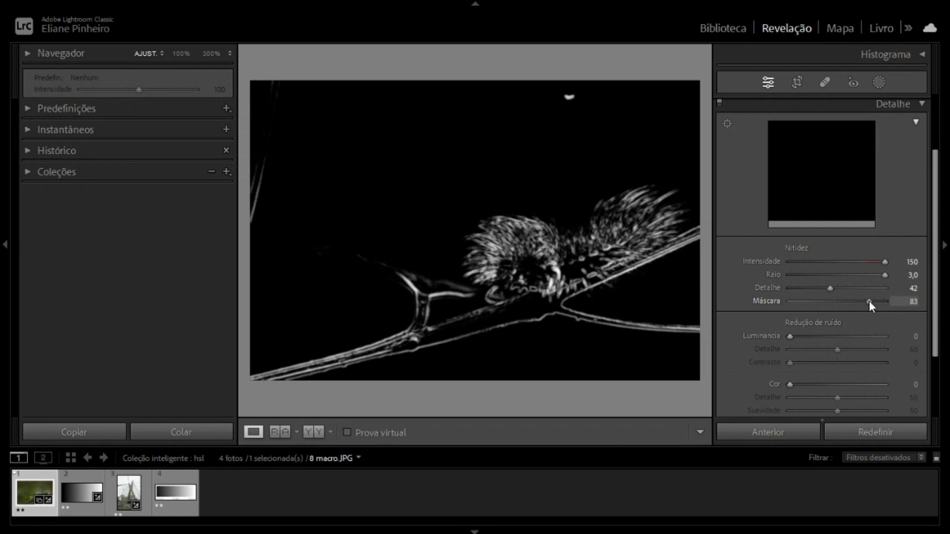
Step: Raise the caterpillar photo's sharpening Máscara to 100 and reduce Detalhe to 24
{"action": "left_click", "coordinate": [487, 241]}
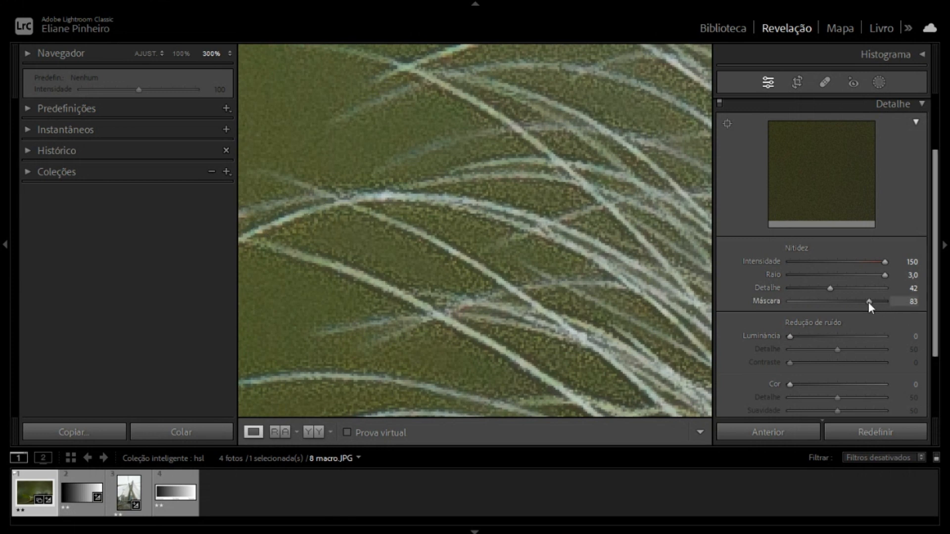
{"action": "left_click_drag", "start_coordinate": [869, 303], "coordinate": [889, 310]}
{"action": "left_click", "coordinate": [879, 310], "text": "alt"}
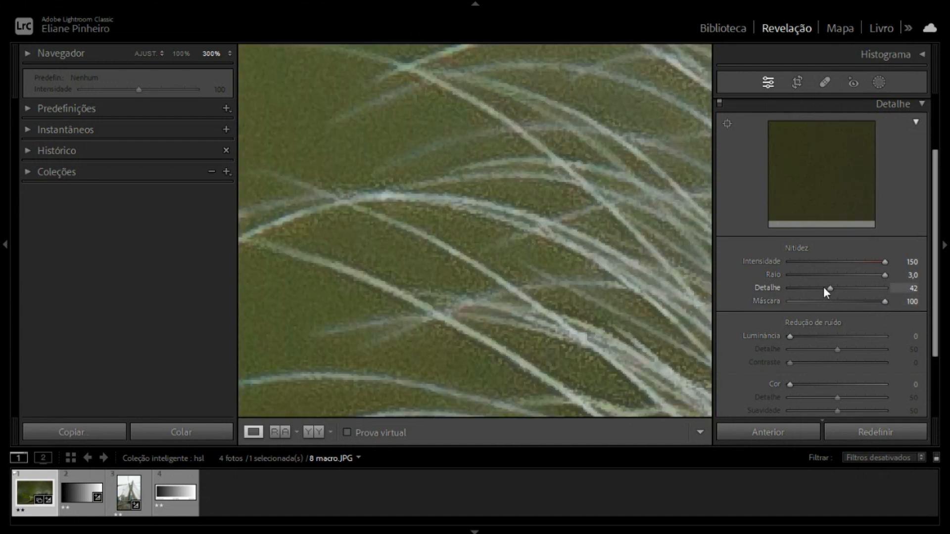
{"action": "left_click_drag", "start_coordinate": [825, 290], "coordinate": [810, 288]}
Step: Compare the before and after versions of the sharpened caterpillar hairs side by side at 300% zoom
{"action": "key", "text": "y"}
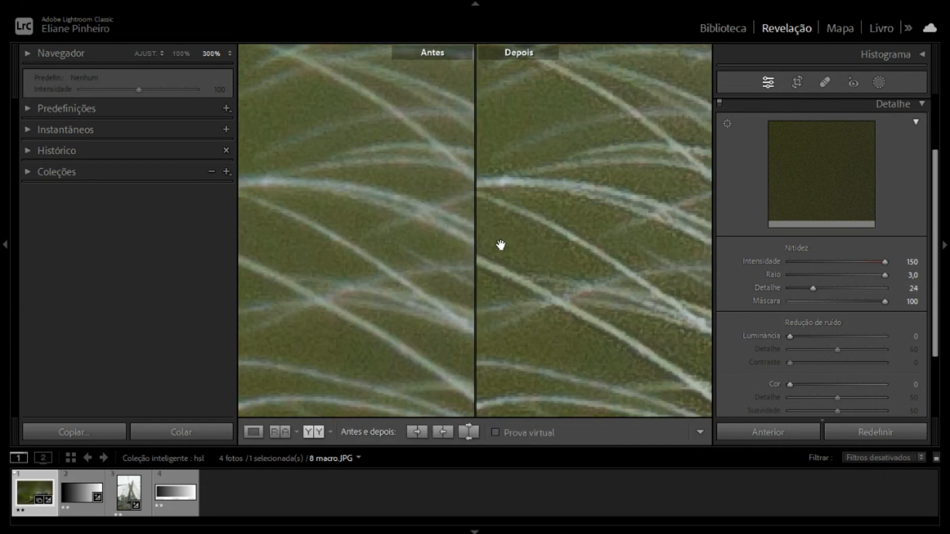
{"action": "left_click_drag", "start_coordinate": [518, 242], "coordinate": [560, 292]}
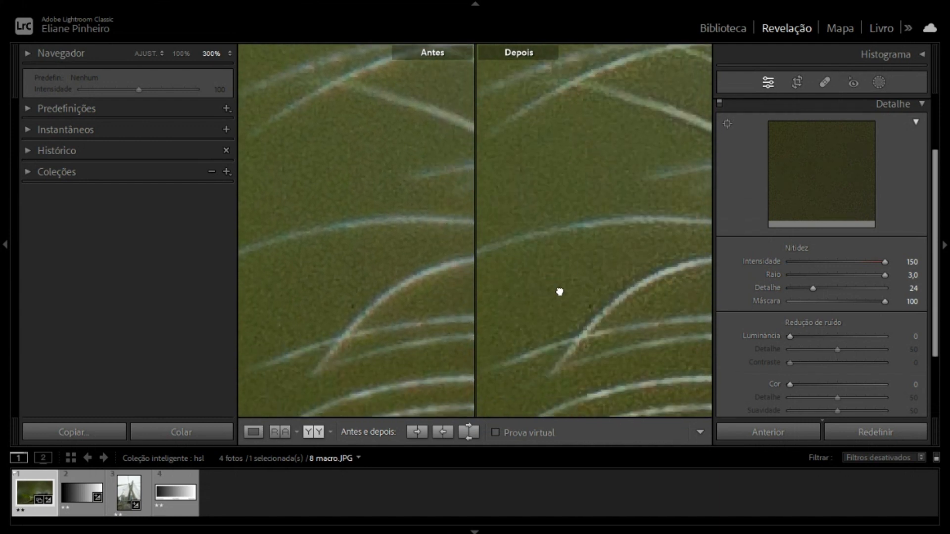
{"action": "left_click_drag", "start_coordinate": [623, 377], "coordinate": [560, 342]}
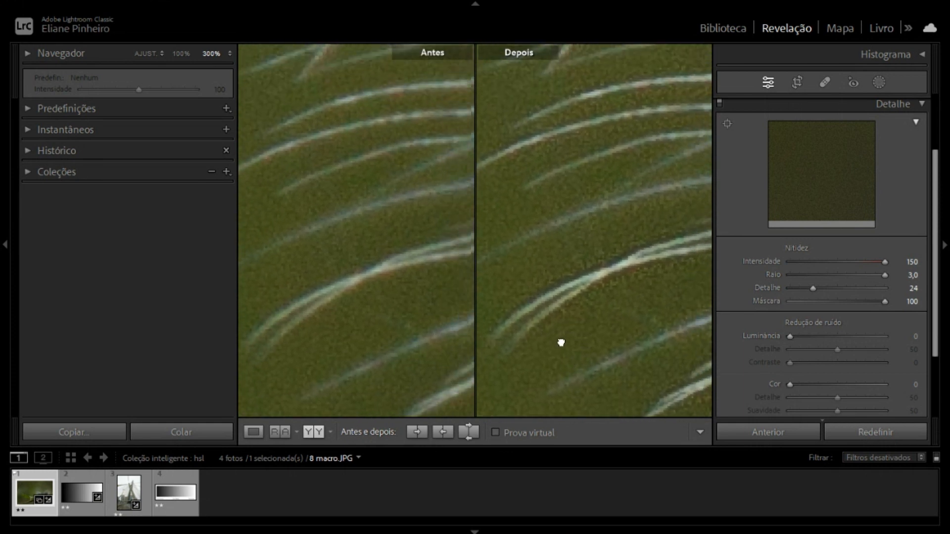
{"action": "left_click_drag", "start_coordinate": [625, 270], "coordinate": [618, 306]}
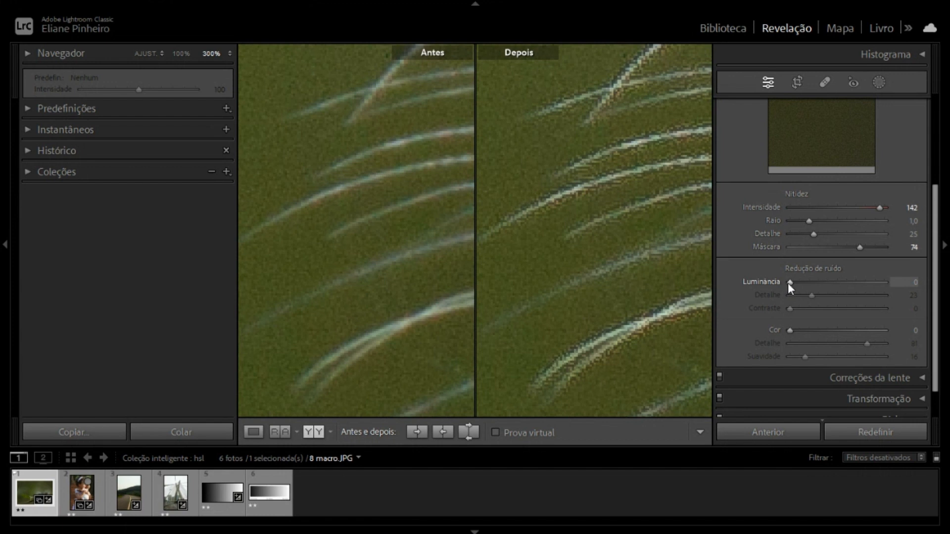
Step: Try noise reduction Luminância at 100 on the caterpillar photo, examine the hairs and whole image, and return it to 0
{"action": "left_click_drag", "start_coordinate": [788, 283], "coordinate": [887, 295]}
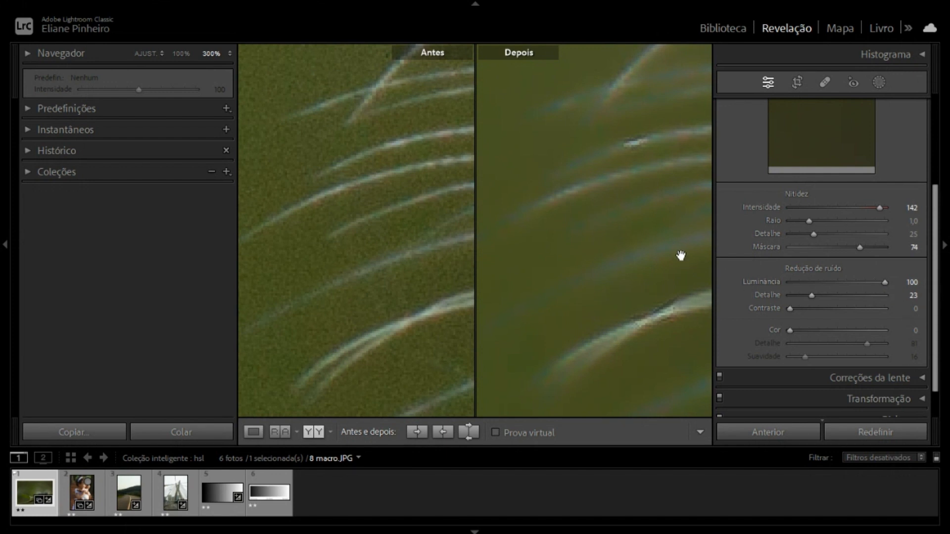
{"action": "key", "text": "y"}
{"action": "left_click_drag", "start_coordinate": [630, 309], "coordinate": [528, 267]}
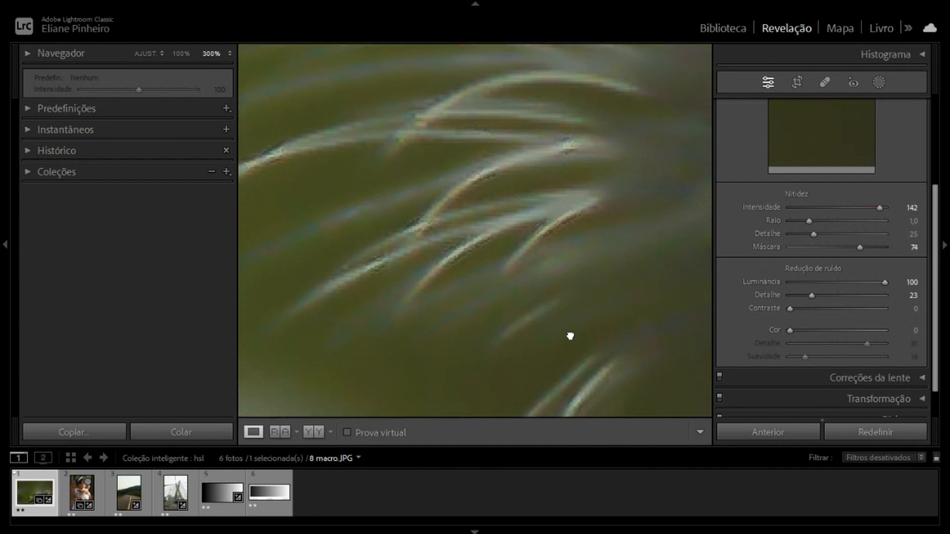
{"action": "left_click_drag", "start_coordinate": [571, 336], "coordinate": [583, 275]}
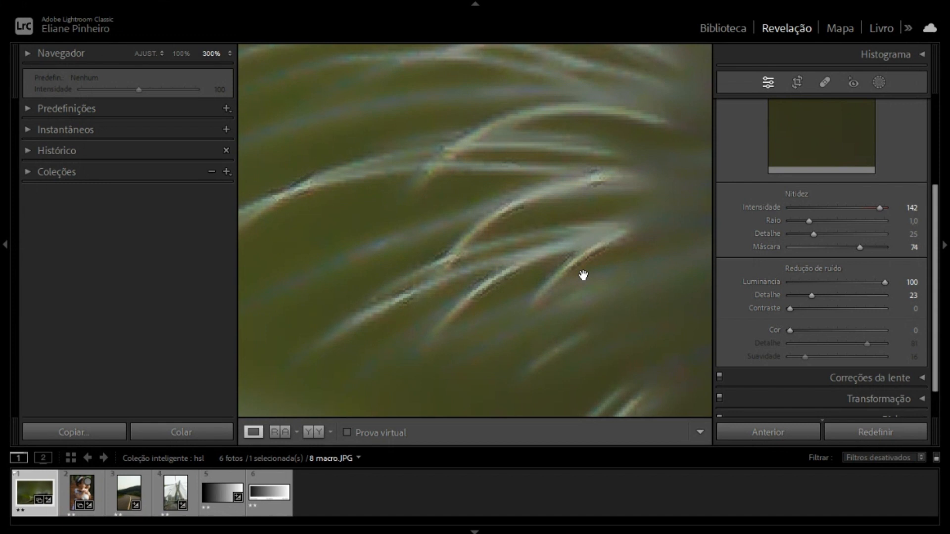
{"action": "left_click", "coordinate": [583, 276]}
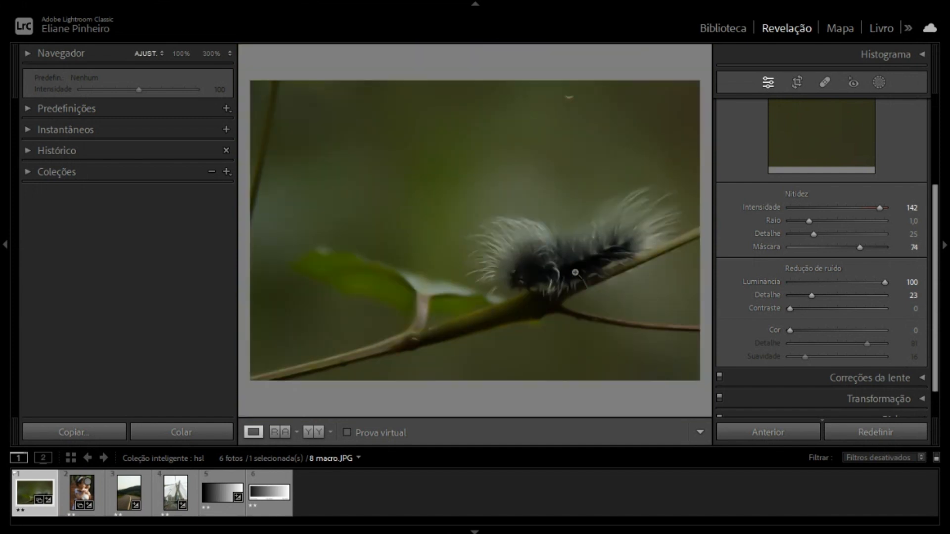
{"action": "left_click", "coordinate": [537, 243]}
{"action": "left_click_drag", "start_coordinate": [529, 243], "coordinate": [543, 216]}
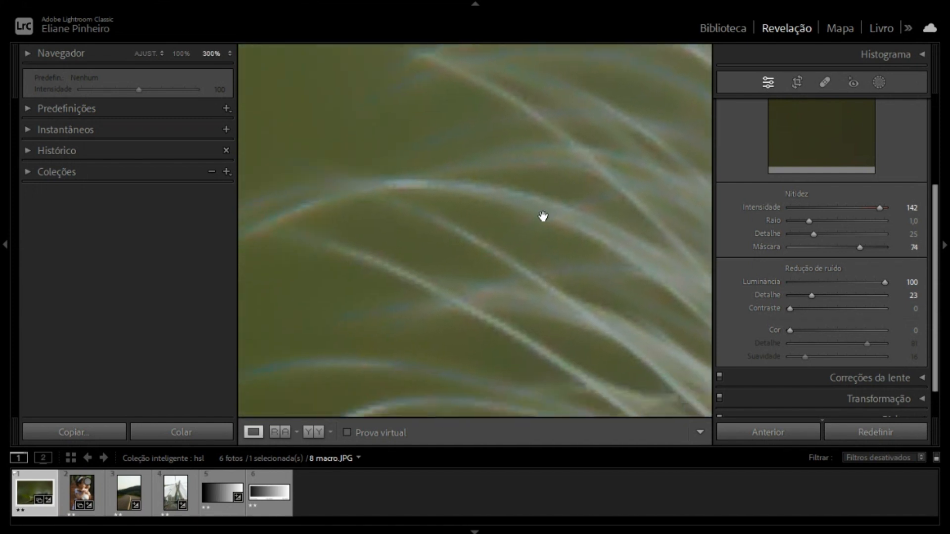
{"action": "mouse_move", "coordinate": [507, 271]}
{"action": "left_mouse_down"}
{"action": "mouse_move", "coordinate": [535, 193]}
{"action": "mouse_move", "coordinate": [516, 286]}
{"action": "left_mouse_up"}
{"action": "left_click", "coordinate": [517, 285]}
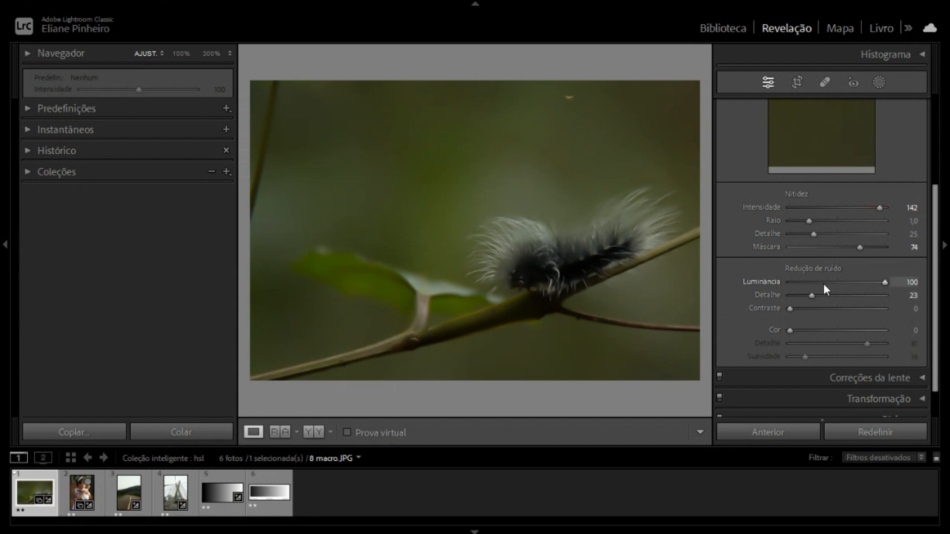
{"action": "left_click_drag", "start_coordinate": [883, 284], "coordinate": [781, 273]}
Step: With the green background magnified to 300%, set noise reduction Luminância to 100, Detalhe to 43 and Contraste to 44
{"action": "left_click", "coordinate": [431, 225]}
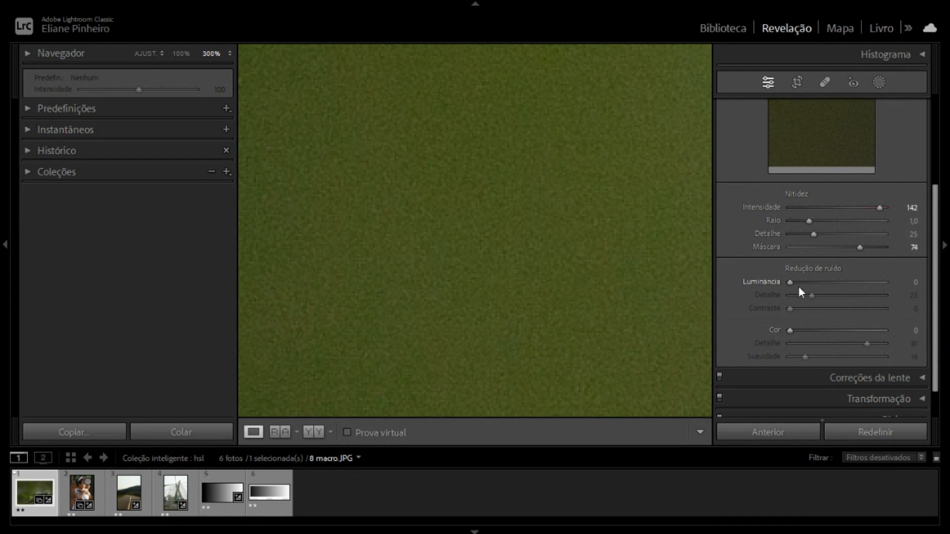
{"action": "left_click_drag", "start_coordinate": [794, 282], "coordinate": [894, 309]}
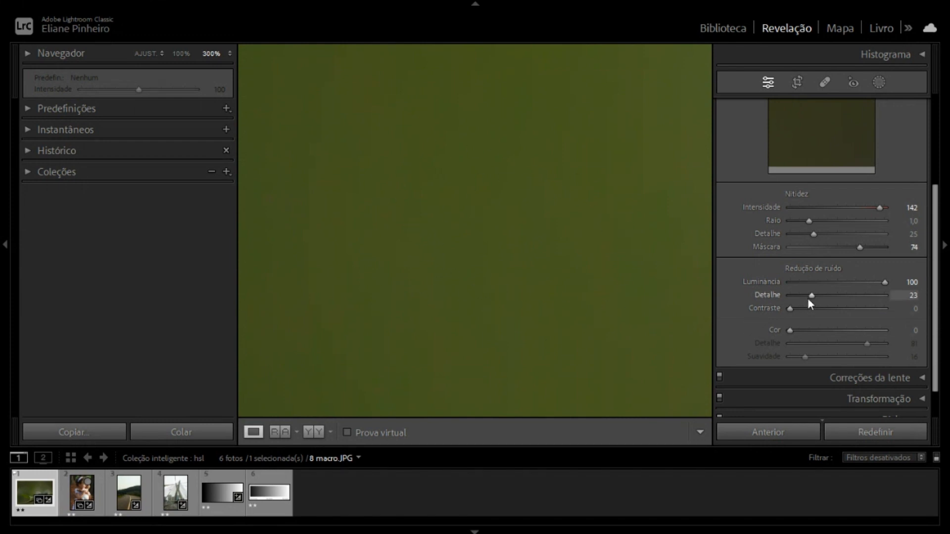
{"action": "left_click_drag", "start_coordinate": [810, 298], "coordinate": [835, 319]}
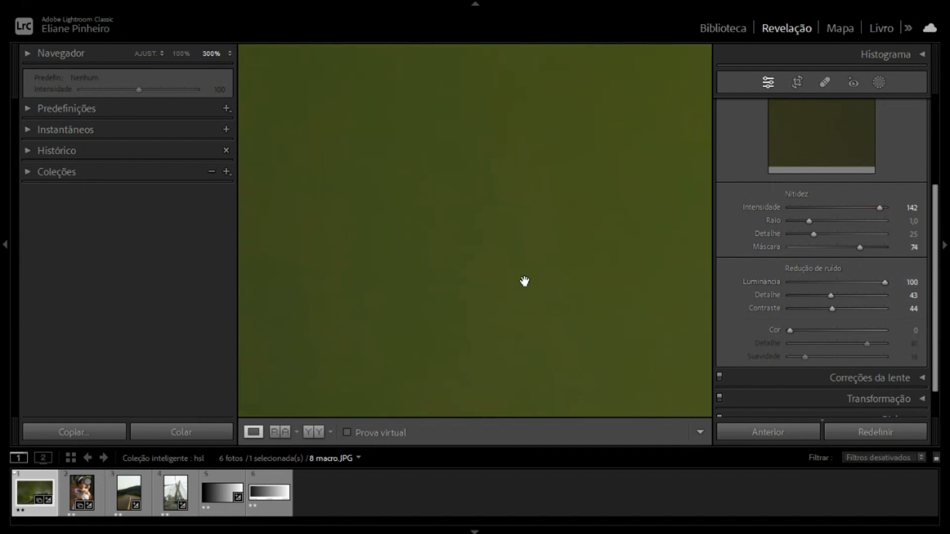
Step: Examine the luminance noise smoothing across the blurred background, the caterpillar's hairs and the leaf edge
{"action": "left_click_drag", "start_coordinate": [545, 281], "coordinate": [417, 255]}
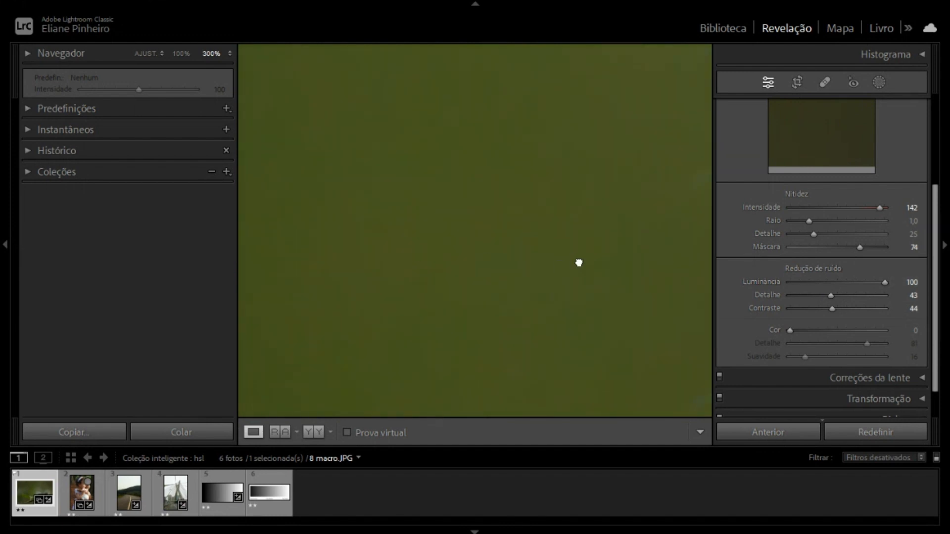
{"action": "left_click_drag", "start_coordinate": [579, 263], "coordinate": [460, 155]}
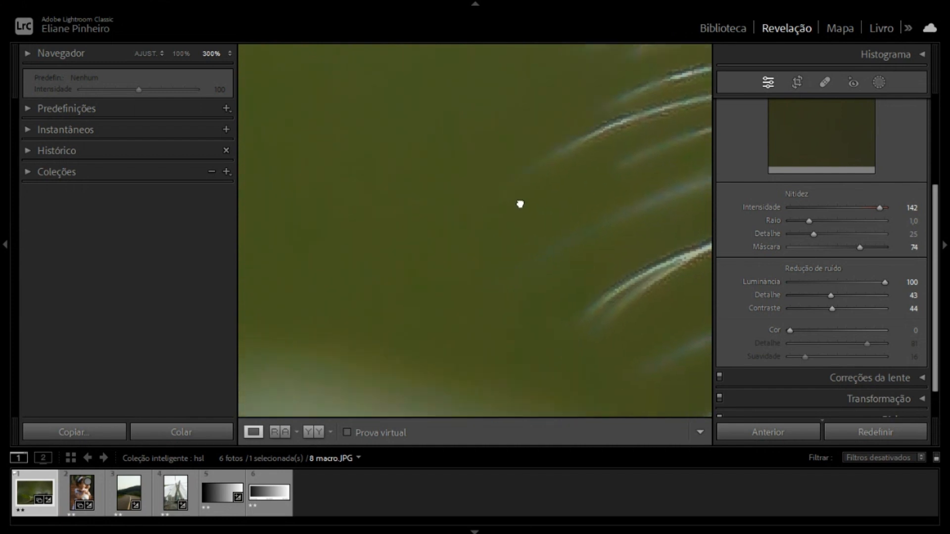
{"action": "left_click_drag", "start_coordinate": [520, 203], "coordinate": [499, 187]}
{"action": "left_click_drag", "start_coordinate": [463, 280], "coordinate": [534, 191]}
{"action": "left_click_drag", "start_coordinate": [437, 229], "coordinate": [635, 276]}
{"action": "left_click_drag", "start_coordinate": [551, 274], "coordinate": [569, 303]}
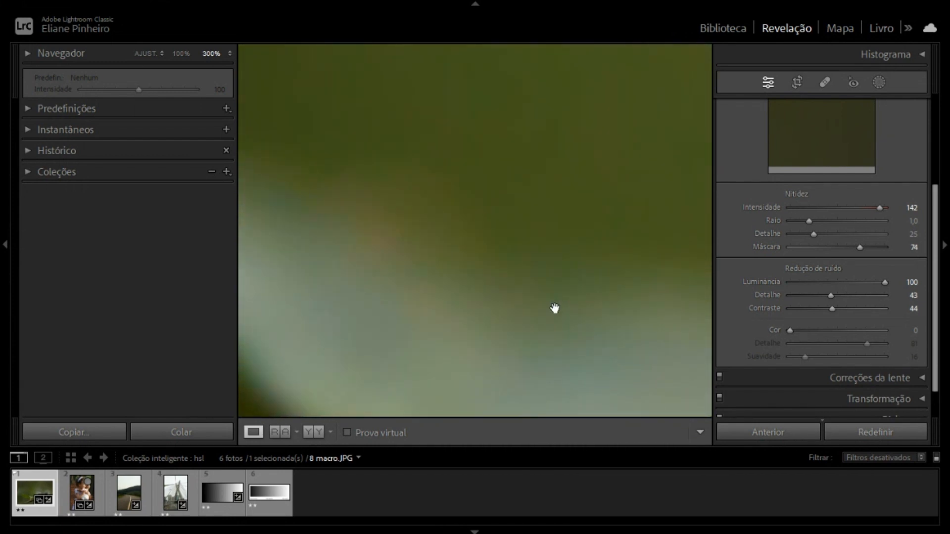
{"action": "left_click_drag", "start_coordinate": [460, 120], "coordinate": [430, 223]}
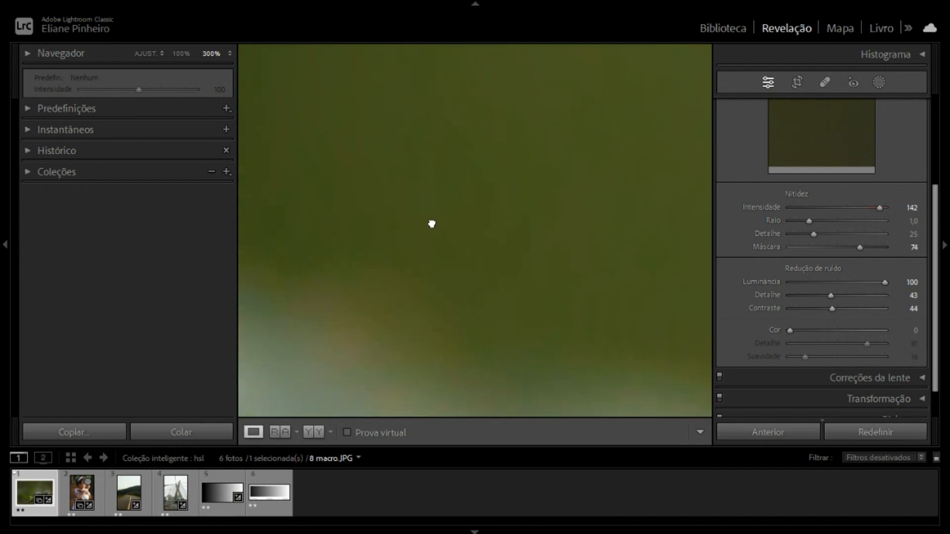
{"action": "left_click_drag", "start_coordinate": [440, 120], "coordinate": [467, 187]}
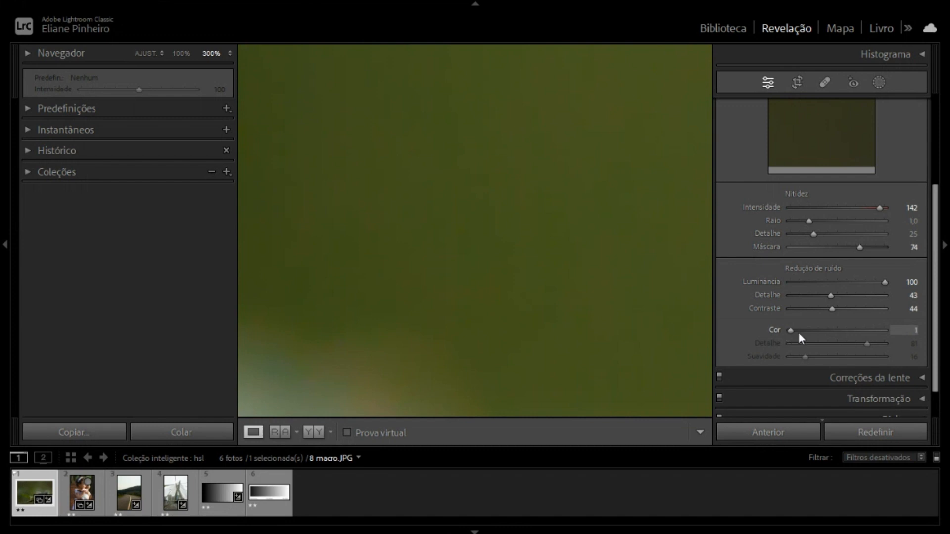
Step: Set the caterpillar photo's colour noise reduction to Cor 100, Detalhe 66 and Suavidade 38
{"action": "left_click_drag", "start_coordinate": [798, 333], "coordinate": [880, 340]}
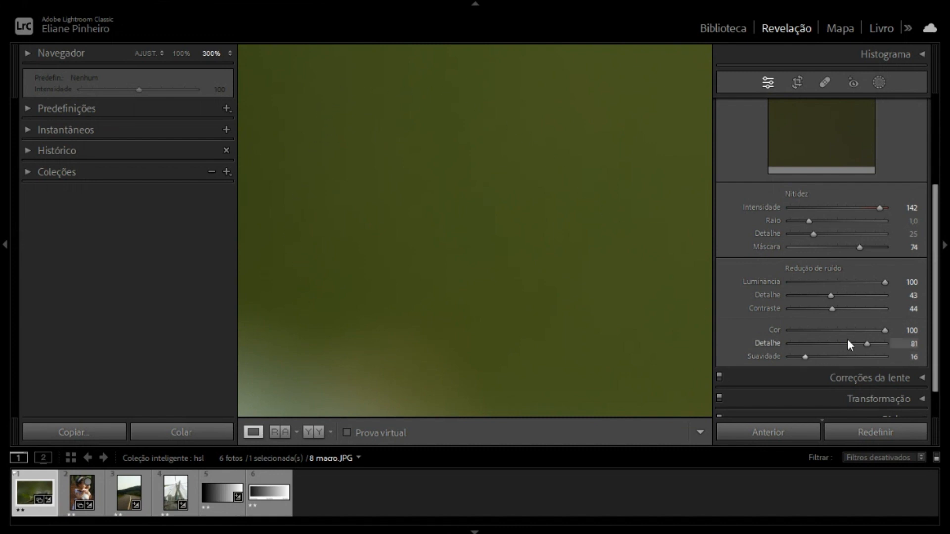
{"action": "left_click_drag", "start_coordinate": [869, 343], "coordinate": [841, 364]}
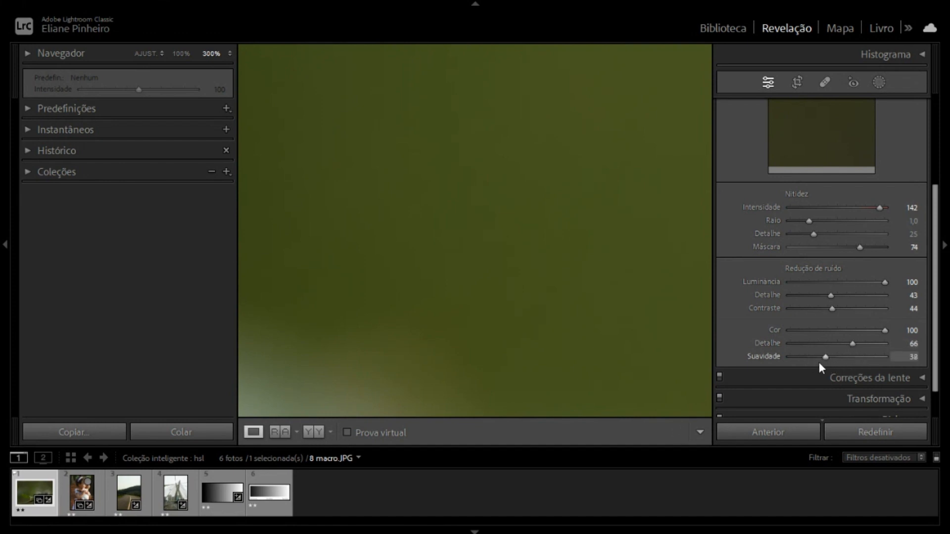
Step: Open the photo ELN (12).jpg of the girl with the doll and magnify it to 1600%
{"action": "left_click", "coordinate": [80, 498]}
{"action": "left_click", "coordinate": [434, 335]}
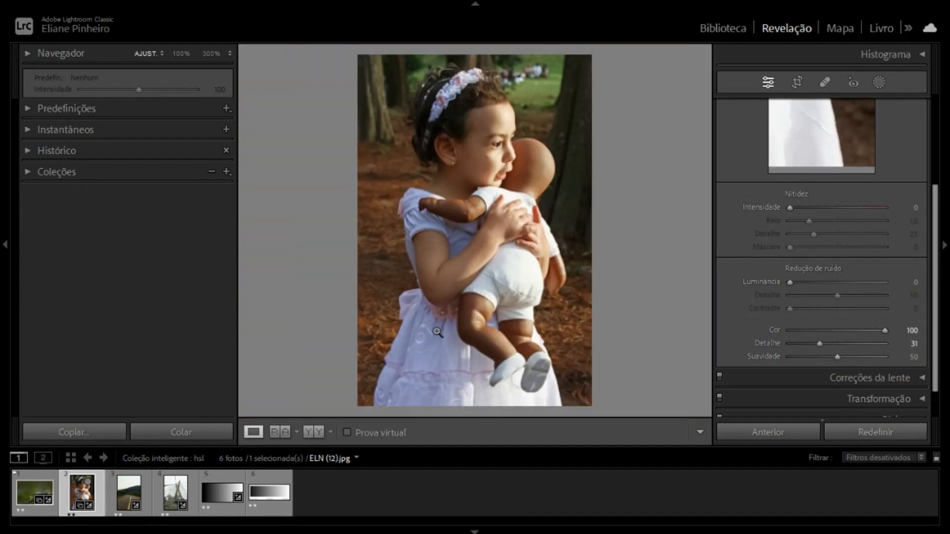
{"action": "left_click", "coordinate": [228, 54]}
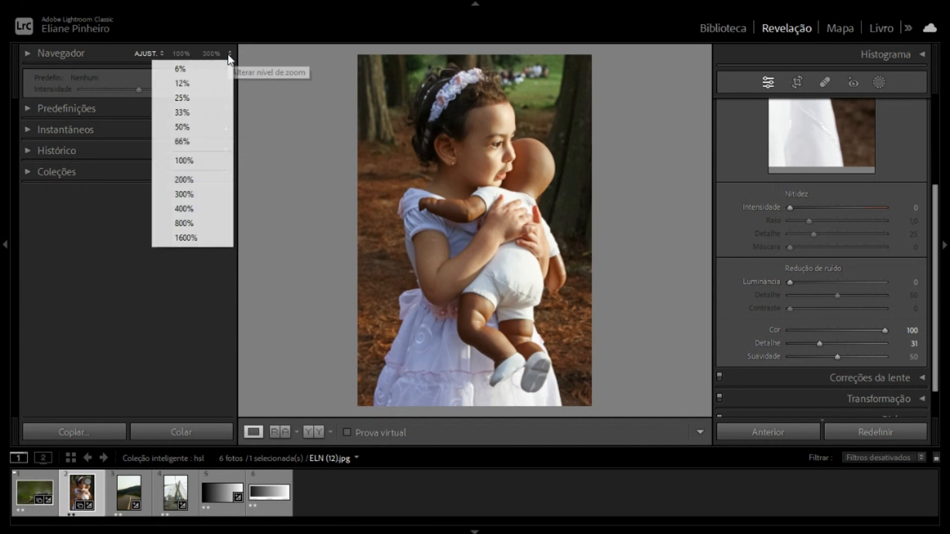
{"action": "left_click", "coordinate": [203, 237]}
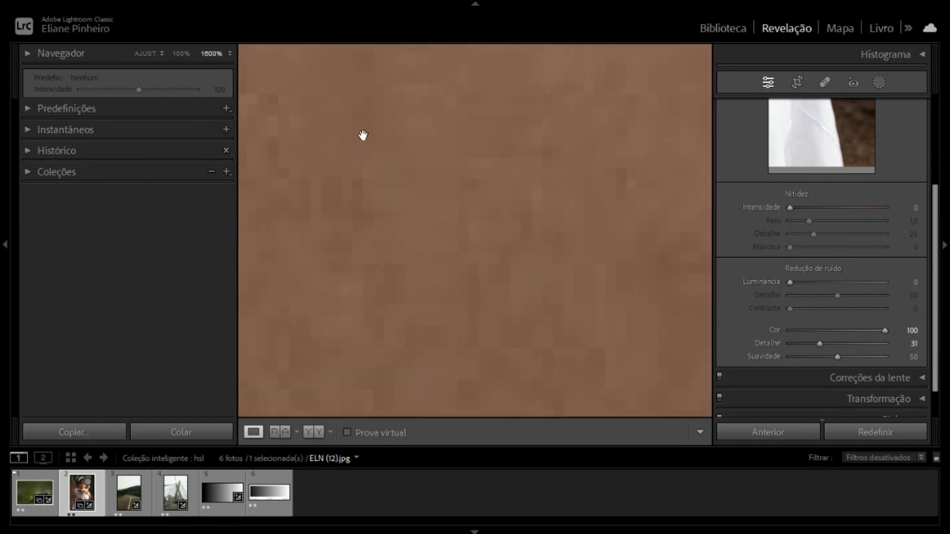
Step: Examine the skin pixels at 1600%, move the detail preview to the doll's shorts, and return to the whole photo
{"action": "left_click_drag", "start_coordinate": [364, 135], "coordinate": [505, 456]}
{"action": "left_click_drag", "start_coordinate": [475, 185], "coordinate": [498, 371]}
{"action": "left_click_drag", "start_coordinate": [535, 244], "coordinate": [536, 425]}
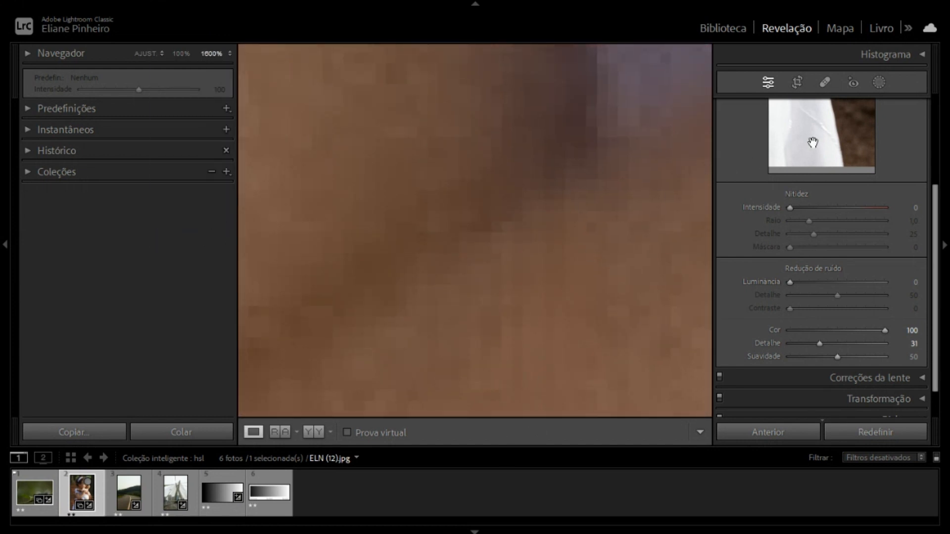
{"action": "left_click_drag", "start_coordinate": [813, 143], "coordinate": [852, 261]}
{"action": "left_click_drag", "start_coordinate": [809, 120], "coordinate": [549, 213]}
{"action": "left_click", "coordinate": [547, 207]}
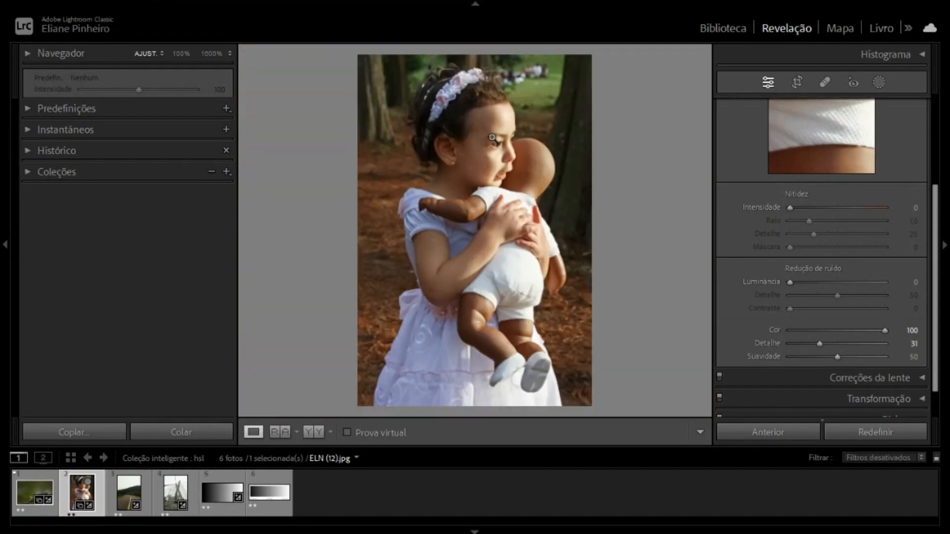
Step: Magnify the girl's cheek to 800% and show it in a side-by-side before and after comparison
{"action": "left_click_drag", "start_coordinate": [493, 138], "coordinate": [508, 187]}
{"action": "left_click_drag", "start_coordinate": [465, 125], "coordinate": [503, 176]}
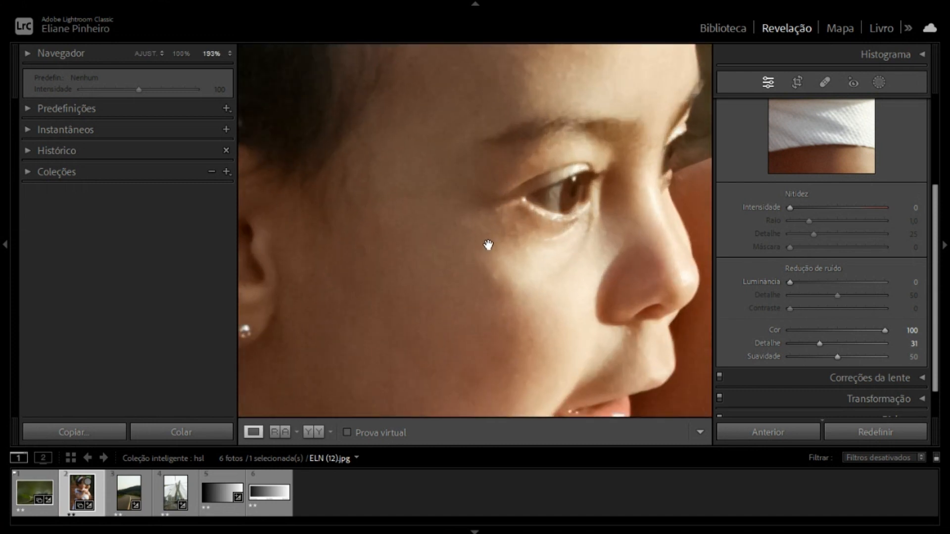
{"action": "left_click", "coordinate": [486, 242]}
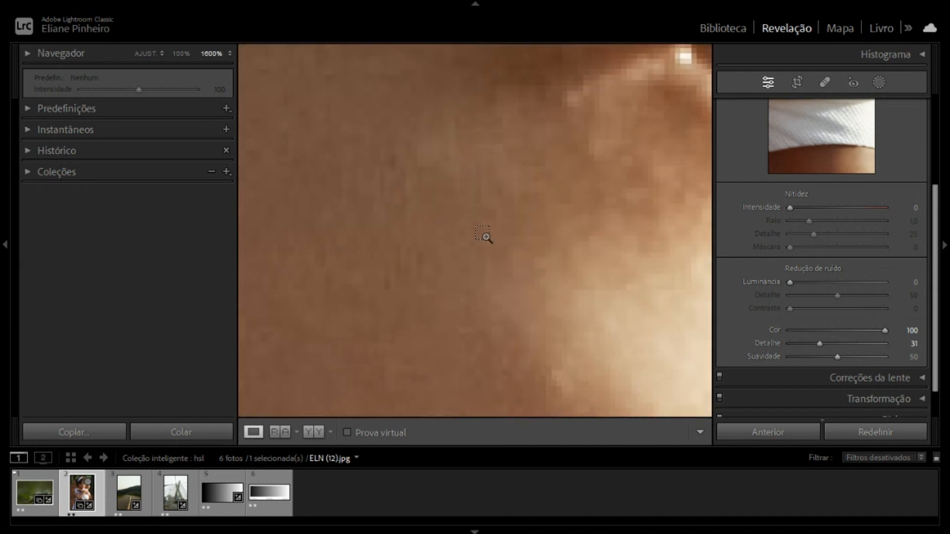
{"action": "key", "text": "ctrl+minus"}
{"action": "left_click_drag", "start_coordinate": [560, 269], "coordinate": [603, 107]}
{"action": "key", "text": "y"}
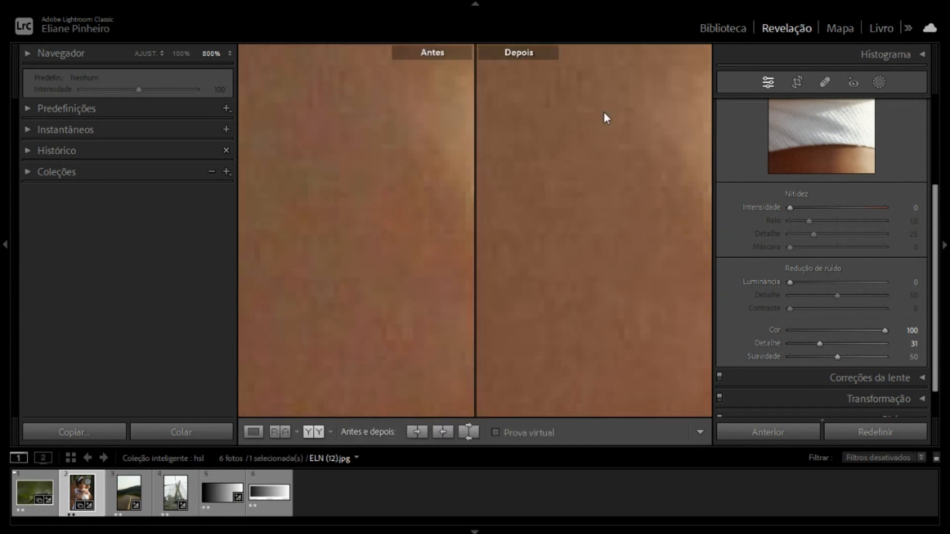
Step: Compare the colour noise in several areas of the girl's skin between the before and after versions
{"action": "left_click_drag", "start_coordinate": [521, 258], "coordinate": [595, 255]}
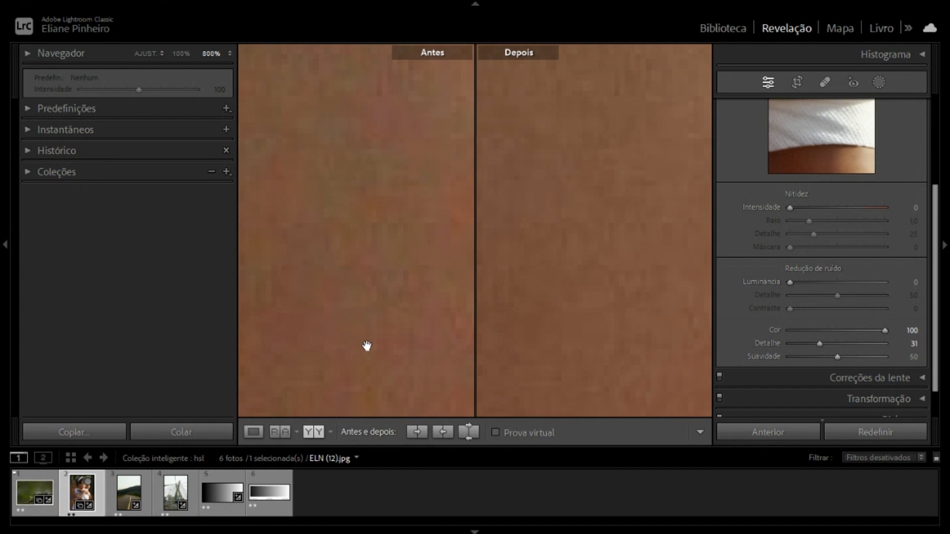
{"action": "left_click_drag", "start_coordinate": [378, 357], "coordinate": [452, 297]}
{"action": "left_click_drag", "start_coordinate": [342, 252], "coordinate": [433, 193]}
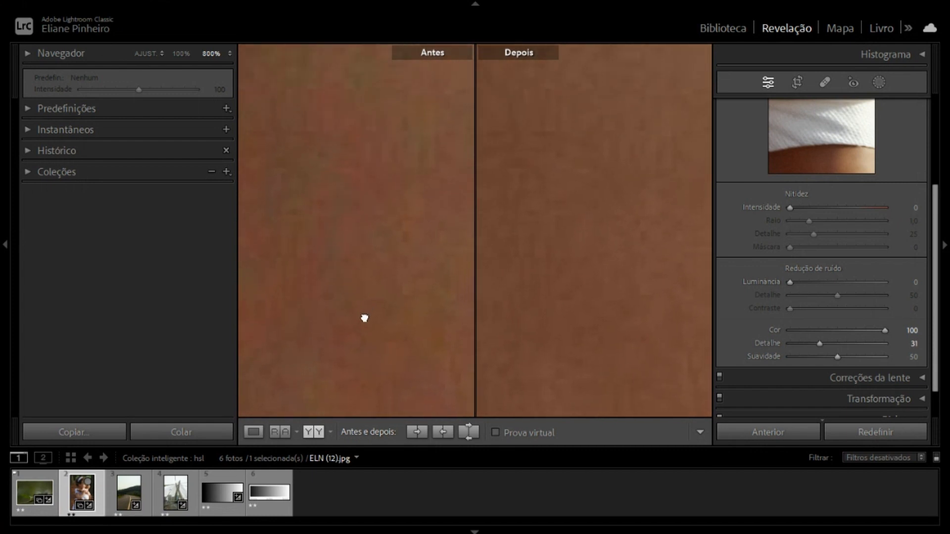
{"action": "left_click_drag", "start_coordinate": [364, 319], "coordinate": [435, 384]}
{"action": "left_click_drag", "start_coordinate": [362, 287], "coordinate": [425, 386]}
{"action": "left_click_drag", "start_coordinate": [320, 227], "coordinate": [344, 278]}
{"action": "left_click_drag", "start_coordinate": [536, 238], "coordinate": [504, 333]}
{"action": "left_click_drag", "start_coordinate": [580, 267], "coordinate": [514, 328]}
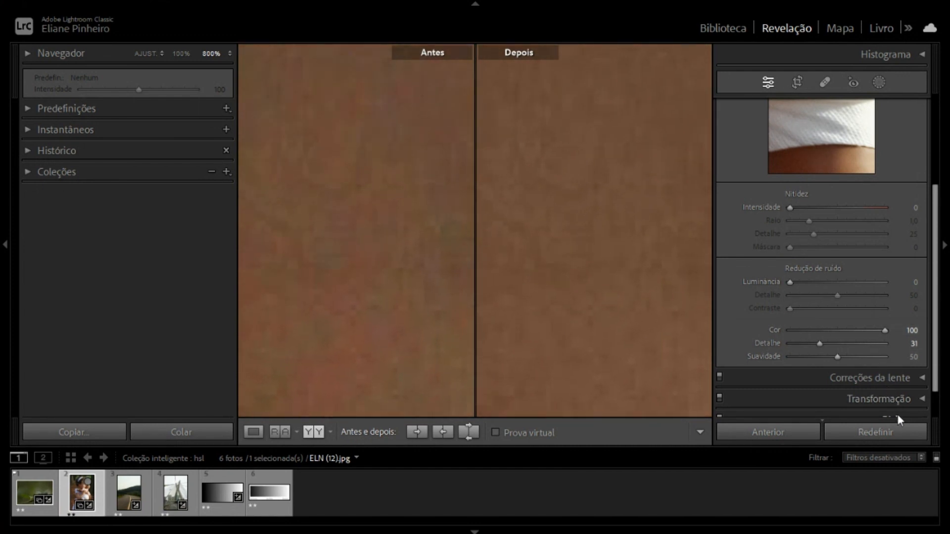
Step: Reset all adjustments on the girl's photo and set noise reduction Cor to 100, comparing the skin and eye areas
{"action": "left_click", "coordinate": [895, 431]}
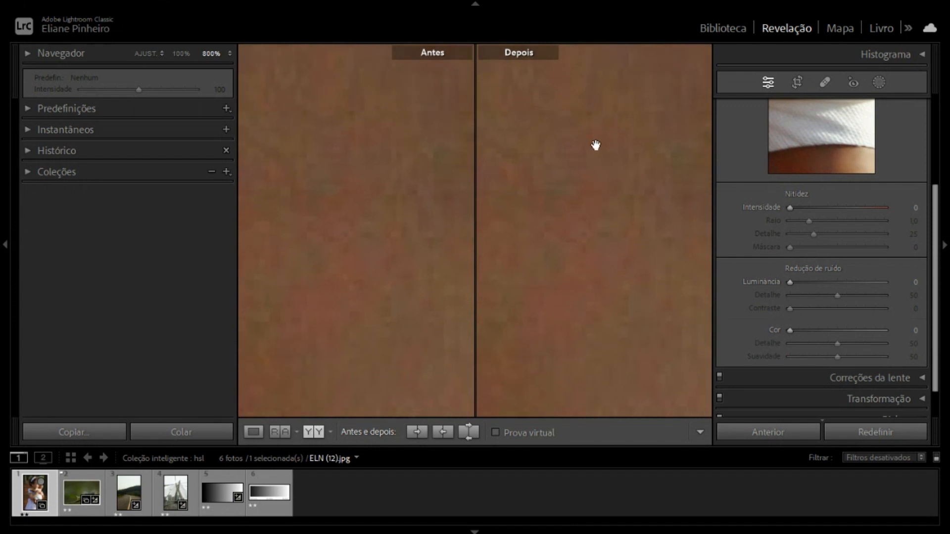
{"action": "left_click_drag", "start_coordinate": [615, 64], "coordinate": [628, 283]}
{"action": "left_click_drag", "start_coordinate": [596, 125], "coordinate": [598, 327]}
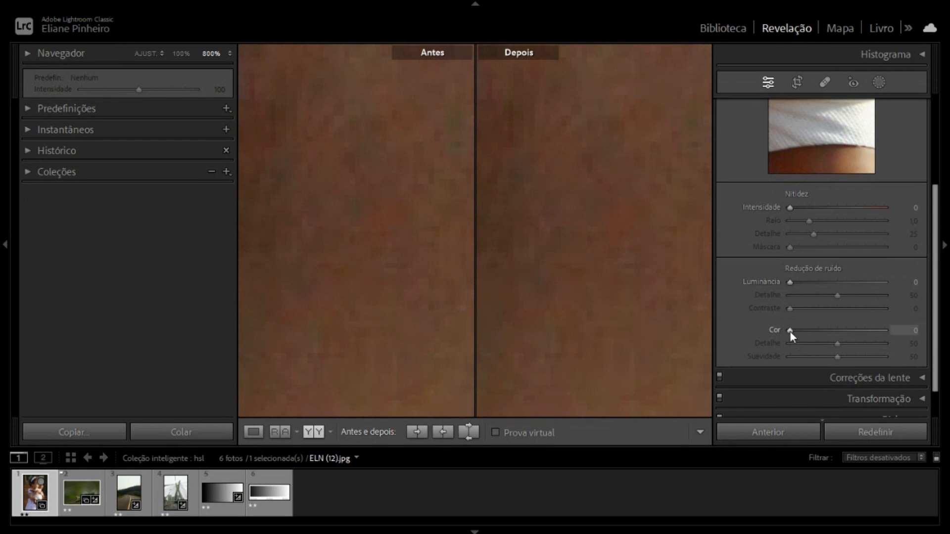
{"action": "left_click_drag", "start_coordinate": [790, 331], "coordinate": [885, 340]}
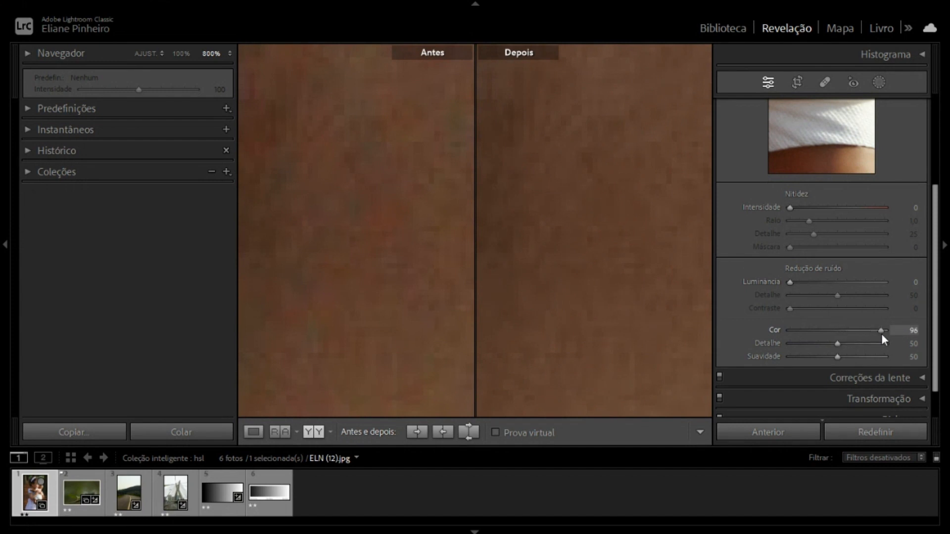
{"action": "left_click_drag", "start_coordinate": [609, 231], "coordinate": [553, 209]}
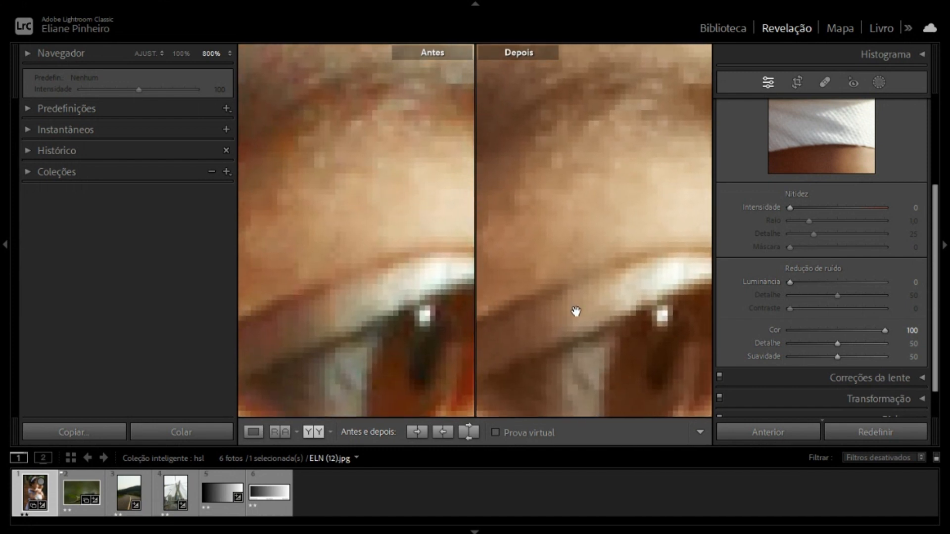
Step: Set noise reduction Luminância to 17 on the girl's photo and return to the whole-photo comparison
{"action": "left_click_drag", "start_coordinate": [574, 314], "coordinate": [606, 256]}
{"action": "left_click_drag", "start_coordinate": [604, 324], "coordinate": [612, 238]}
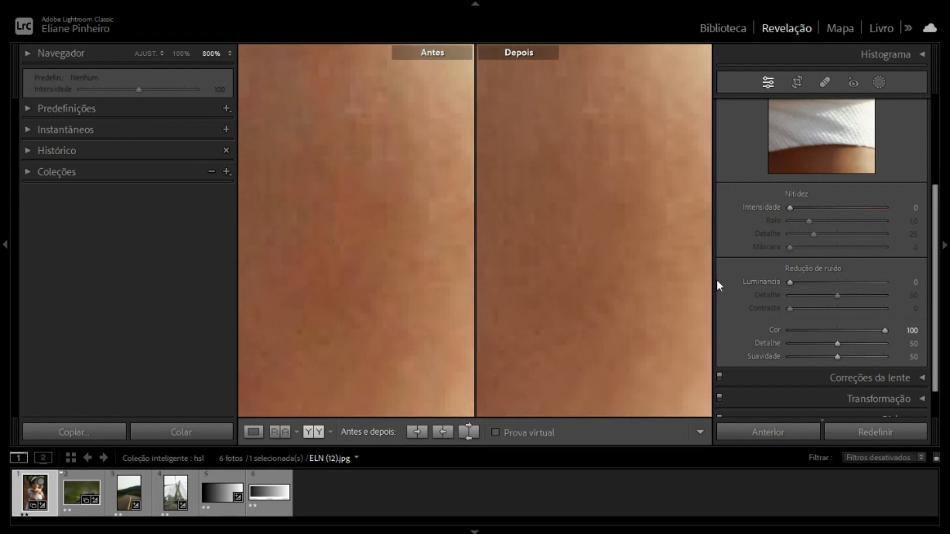
{"action": "left_click_drag", "start_coordinate": [790, 281], "coordinate": [807, 290]}
{"action": "left_click_drag", "start_coordinate": [618, 235], "coordinate": [609, 210]}
{"action": "left_click", "coordinate": [609, 210]}
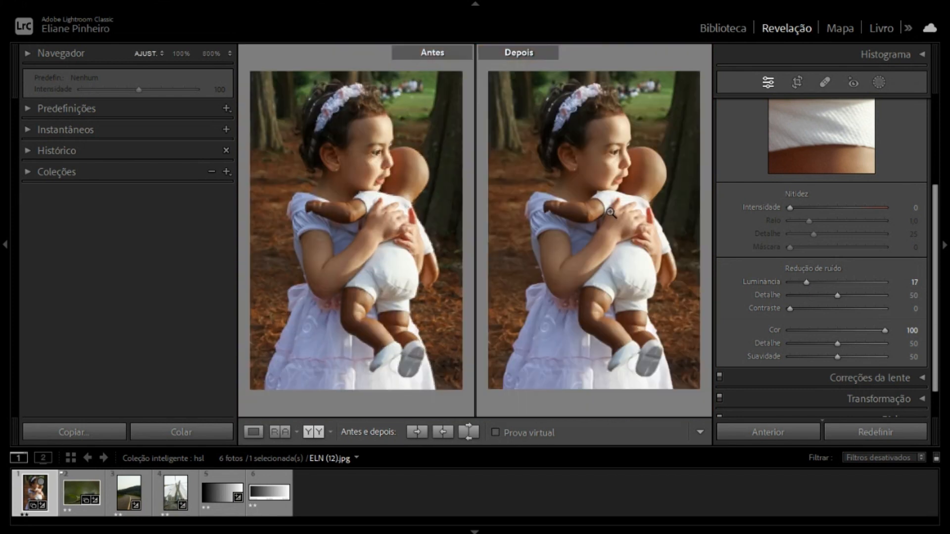
Step: Magnify the girl's face to 800% and compare the noise in her skin between the before and after versions
{"action": "left_click", "coordinate": [606, 171]}
{"action": "left_click_drag", "start_coordinate": [604, 169], "coordinate": [571, 285]}
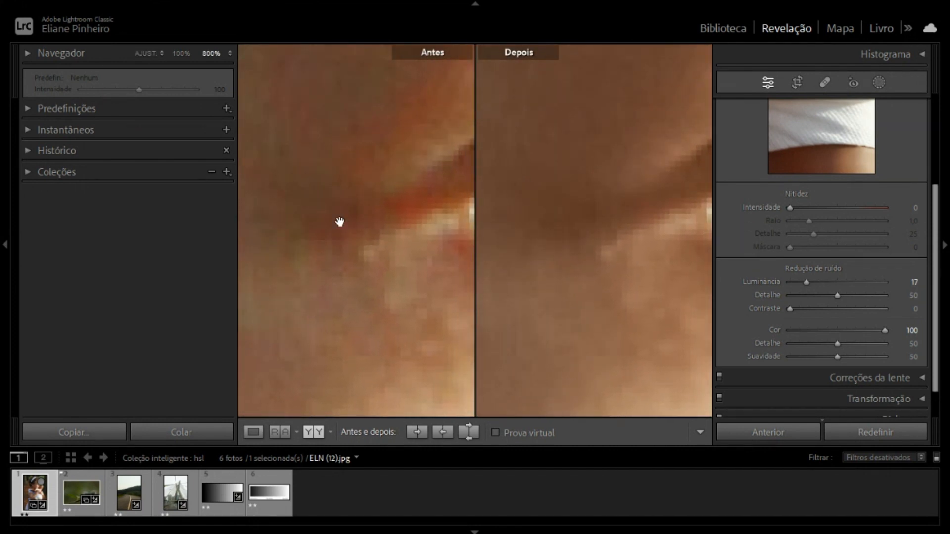
{"action": "left_click_drag", "start_coordinate": [596, 325], "coordinate": [381, 237]}
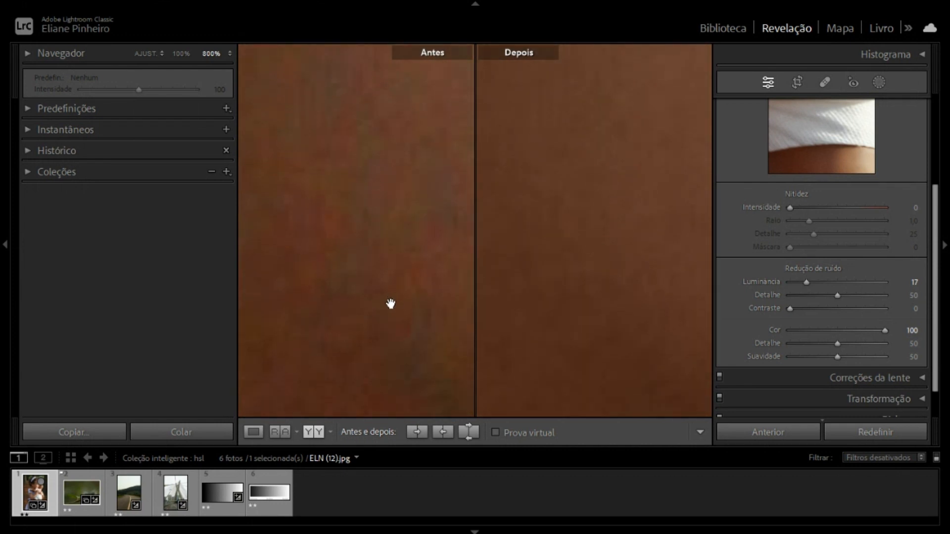
Step: Open the road photo _MG_8750.CR2, compare its treeline and asphalt at 800%, and reset all its adjustments
{"action": "left_click", "coordinate": [130, 502]}
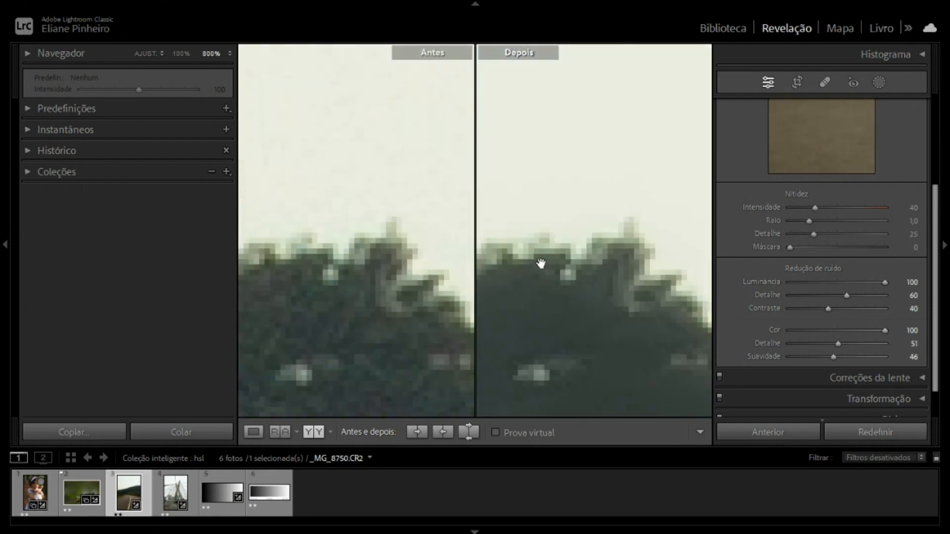
{"action": "left_click", "coordinate": [541, 282]}
{"action": "left_click", "coordinate": [559, 352]}
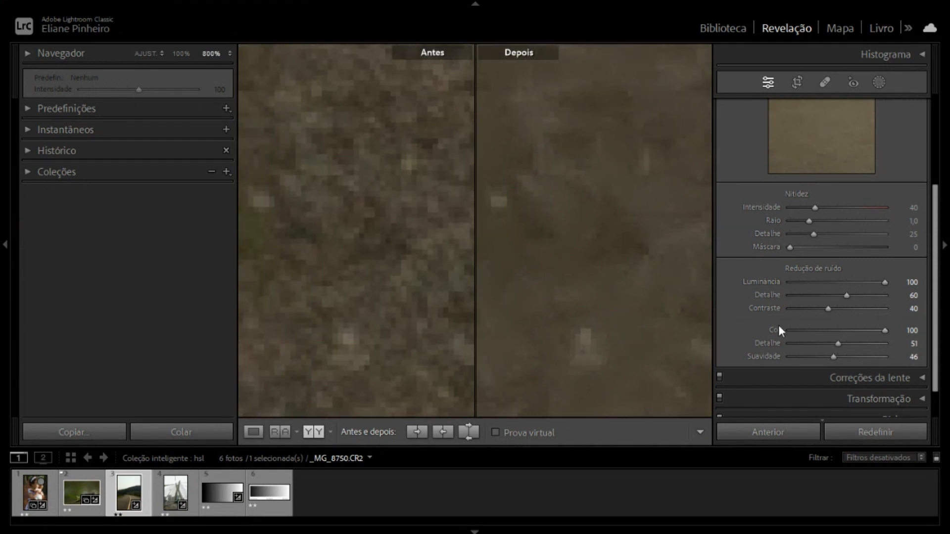
{"action": "left_click", "coordinate": [876, 433]}
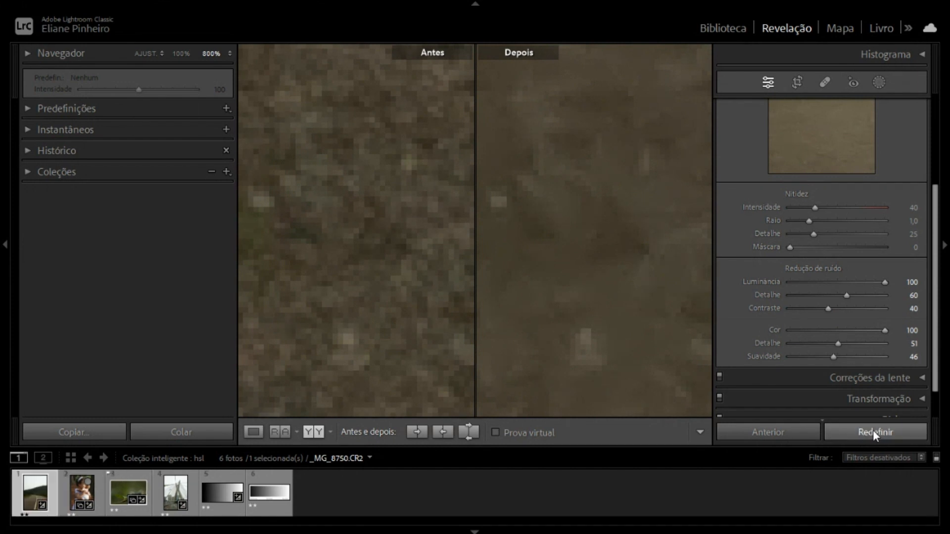
Step: Set noise reduction Cor to 100 on the road photo and compare the colour noise in the asphalt
{"action": "left_click_drag", "start_coordinate": [595, 322], "coordinate": [663, 358]}
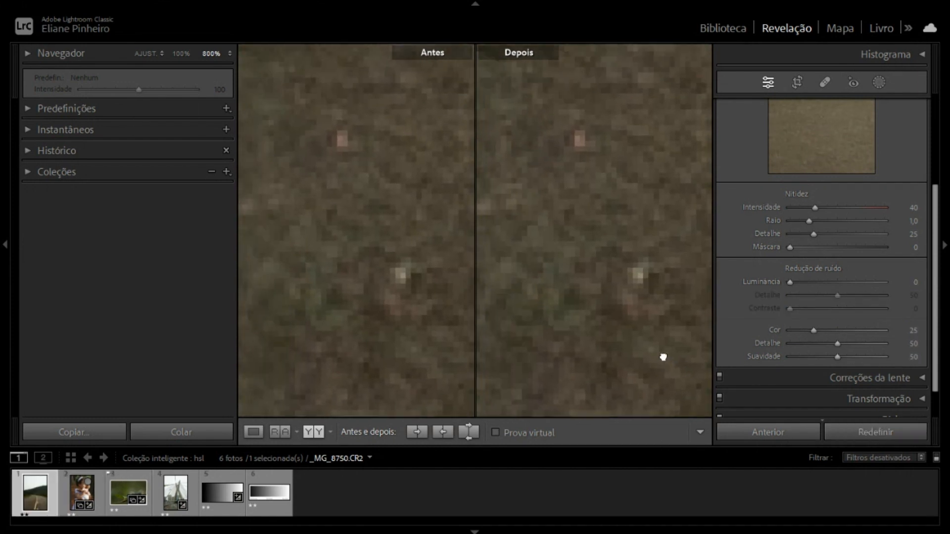
{"action": "left_click_drag", "start_coordinate": [597, 265], "coordinate": [583, 202]}
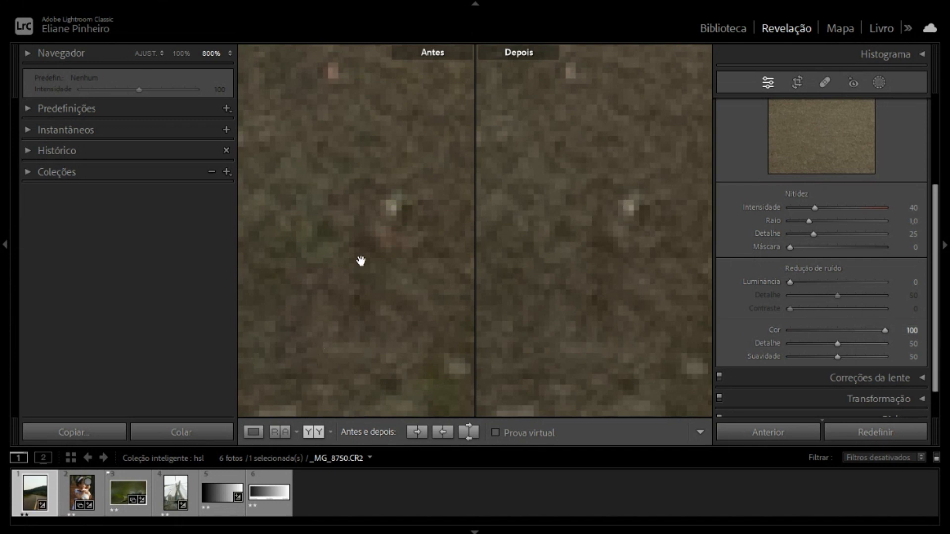
{"action": "left_click_drag", "start_coordinate": [372, 99], "coordinate": [642, 184]}
{"action": "left_click_drag", "start_coordinate": [626, 325], "coordinate": [563, 236]}
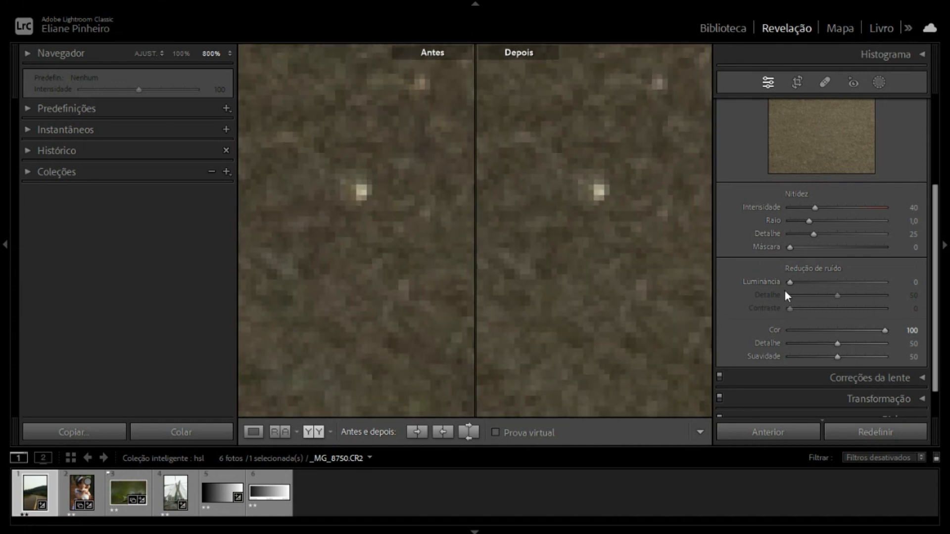
Step: Set noise reduction Luminância to 100 on the road photo, compare the asphalt, and return to the whole photo
{"action": "left_click_drag", "start_coordinate": [785, 291], "coordinate": [877, 289]}
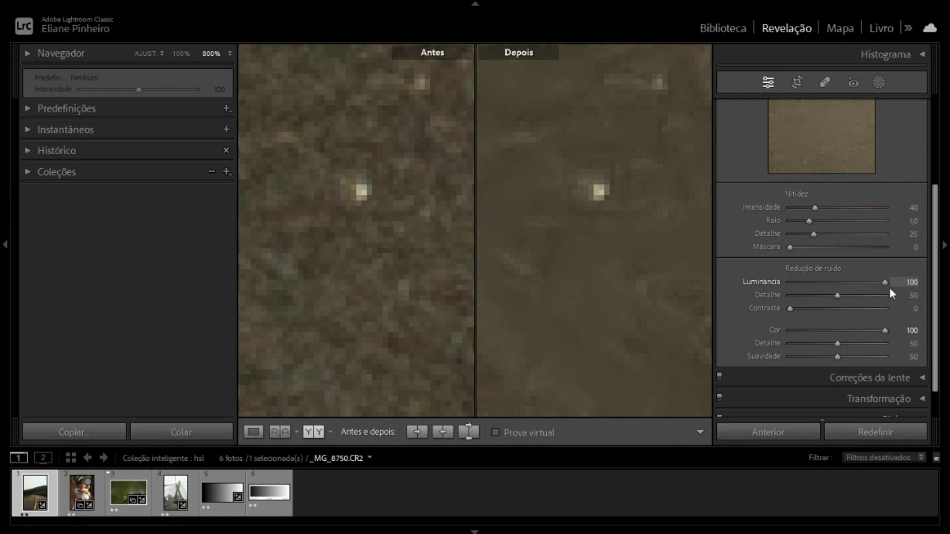
{"action": "left_click_drag", "start_coordinate": [629, 381], "coordinate": [563, 274]}
{"action": "left_click_drag", "start_coordinate": [661, 375], "coordinate": [577, 246]}
{"action": "left_click", "coordinate": [581, 256]}
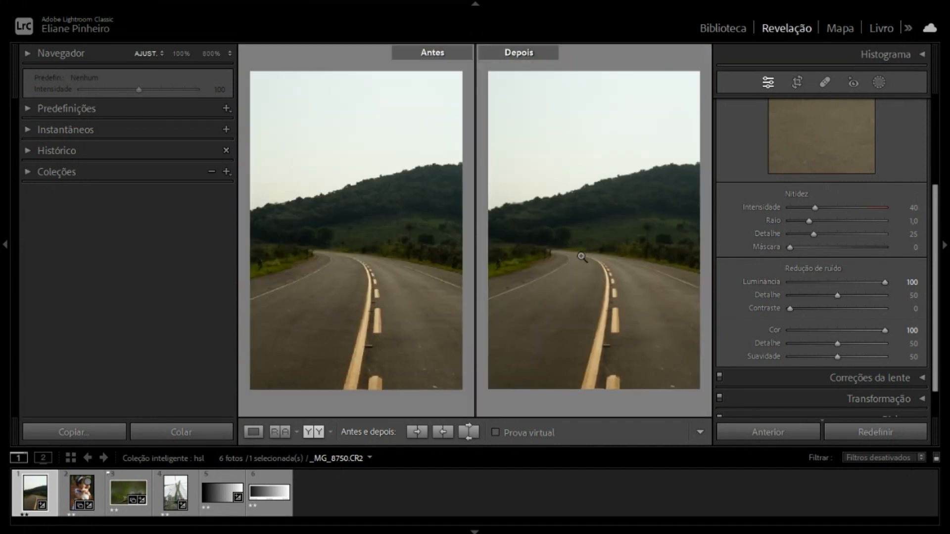